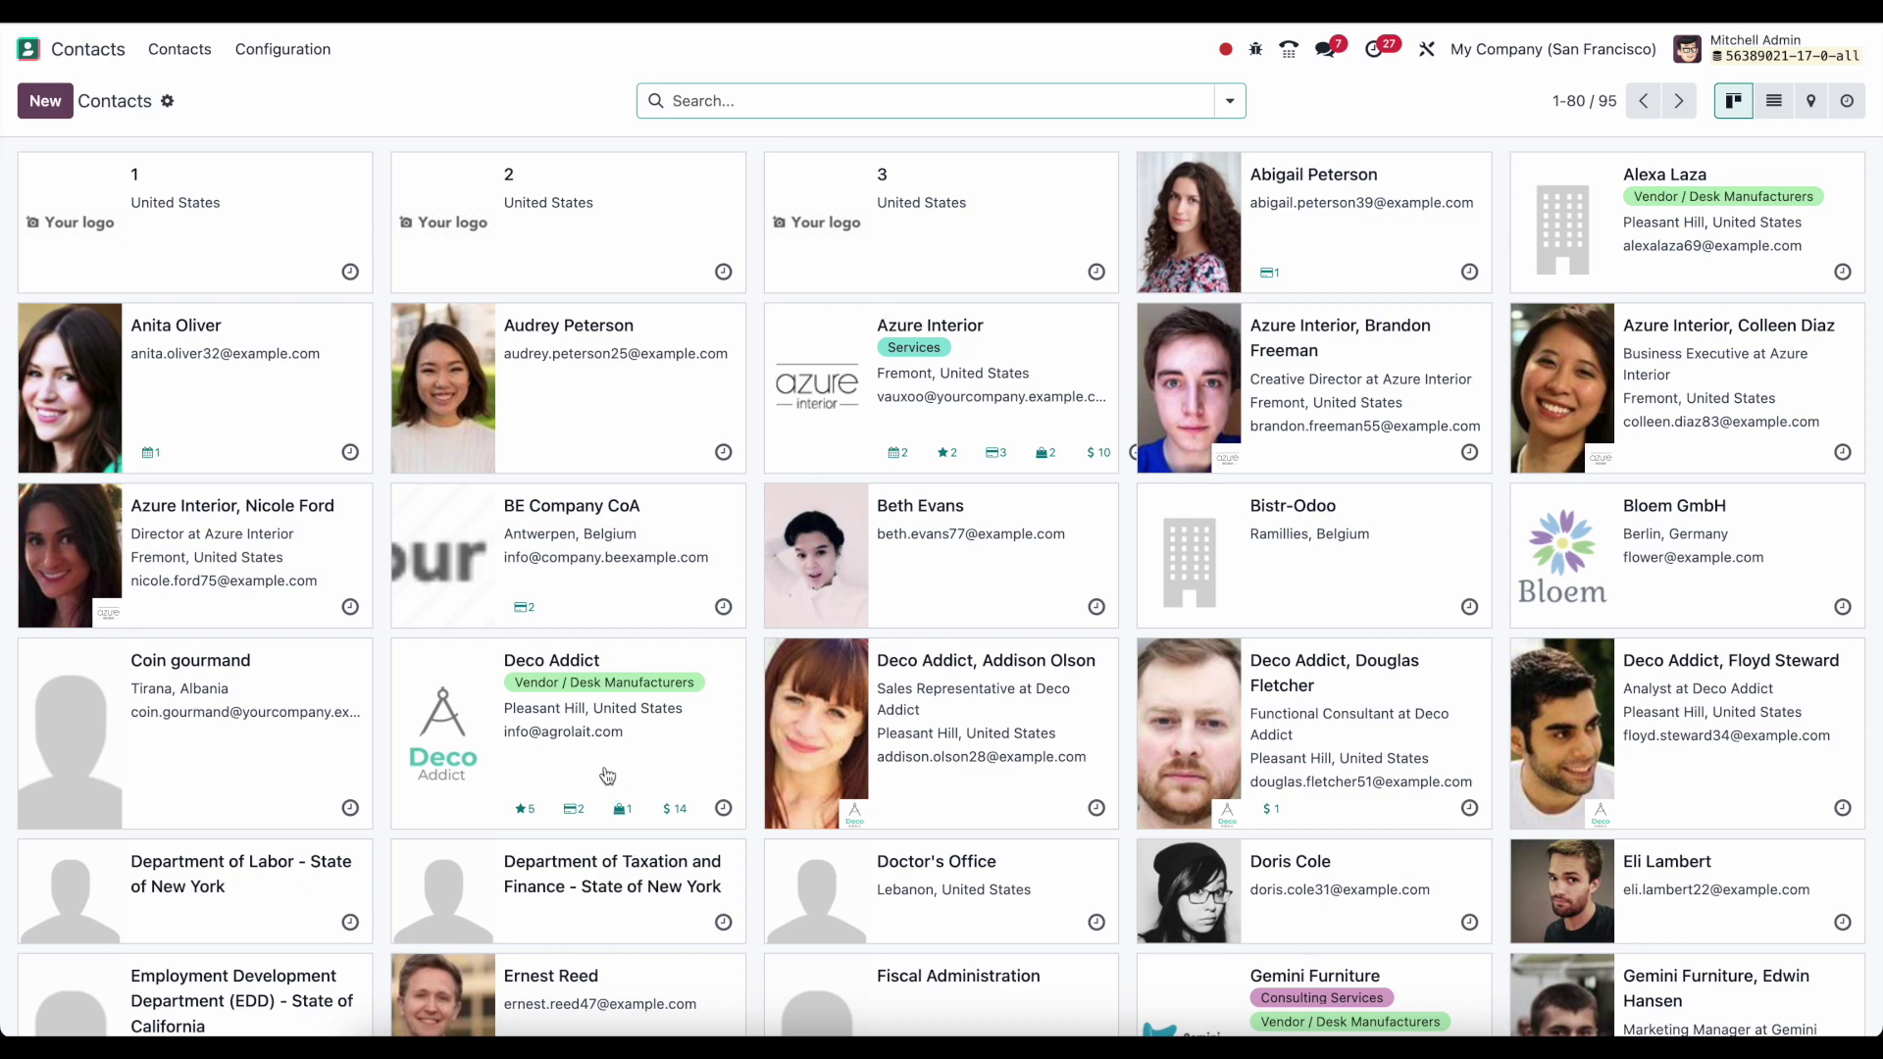
# Open the Deco Addict company record and start a new address under Contacts & Addresses.
pyautogui.click(609, 737)
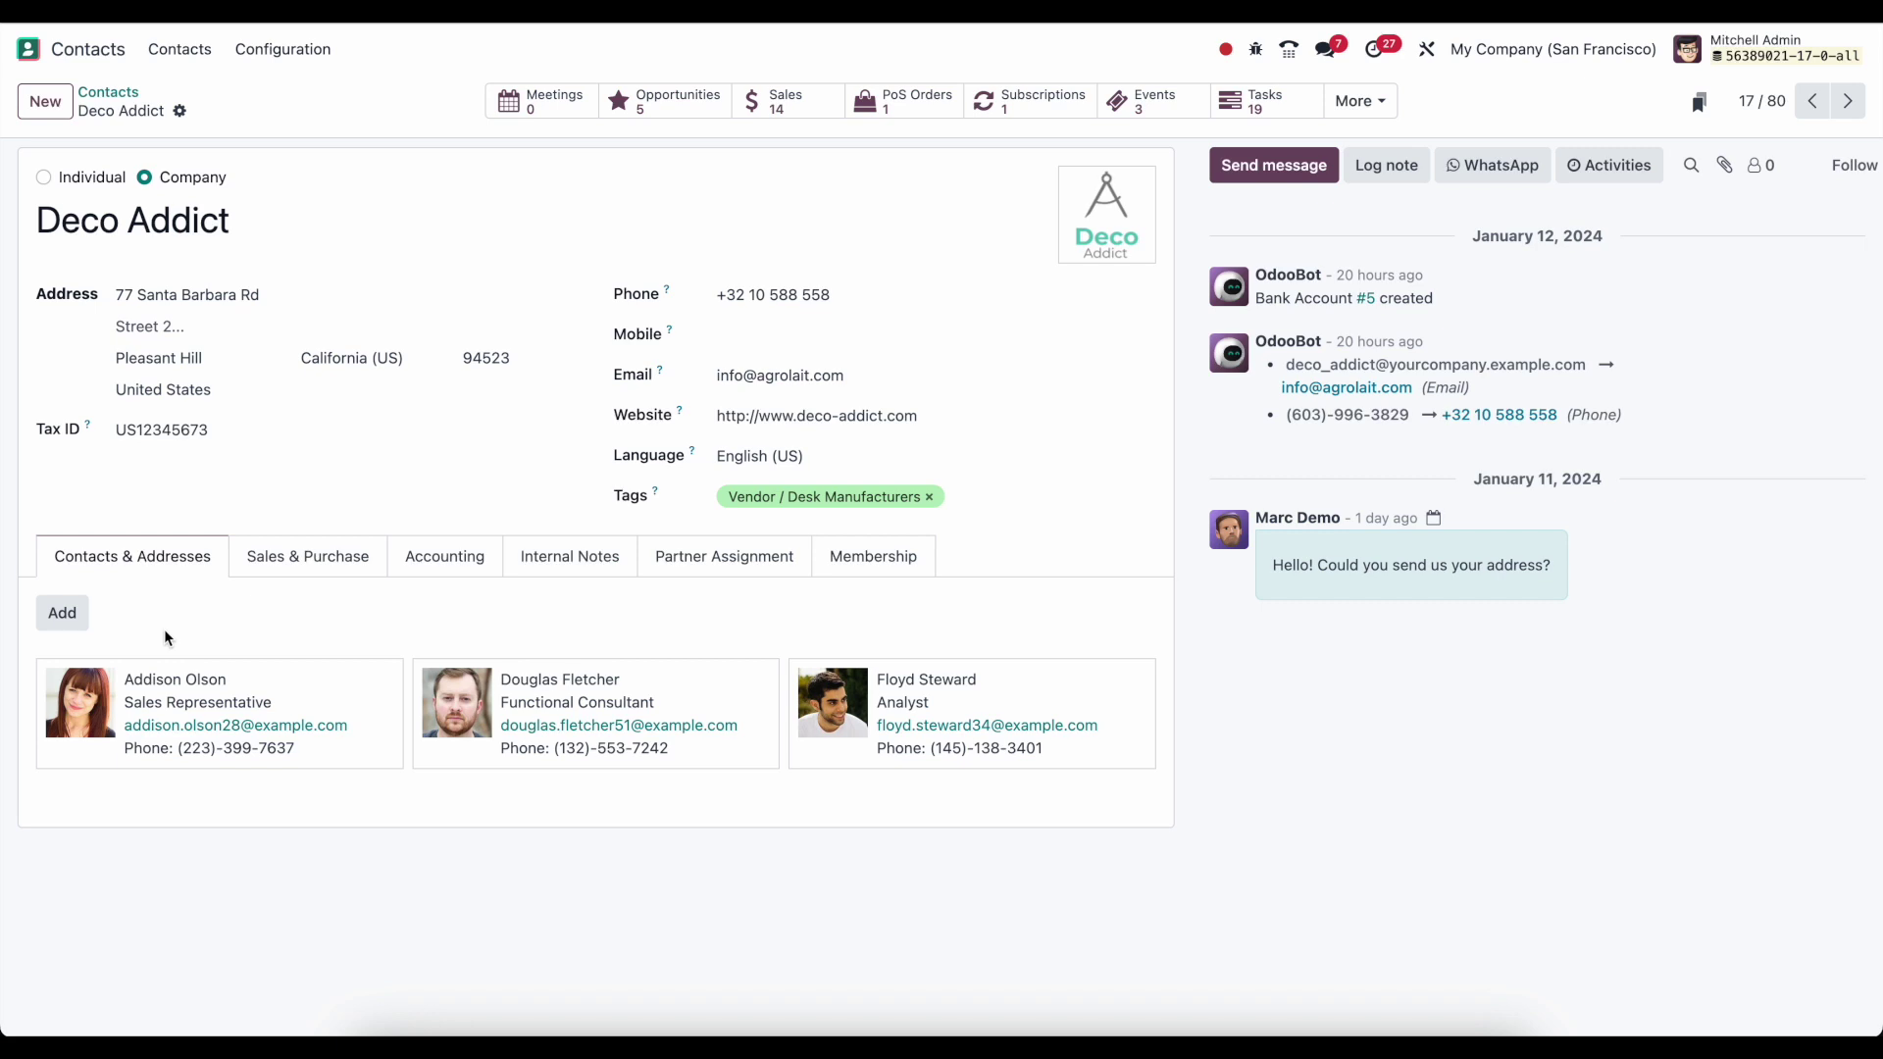
pyautogui.click(61, 614)
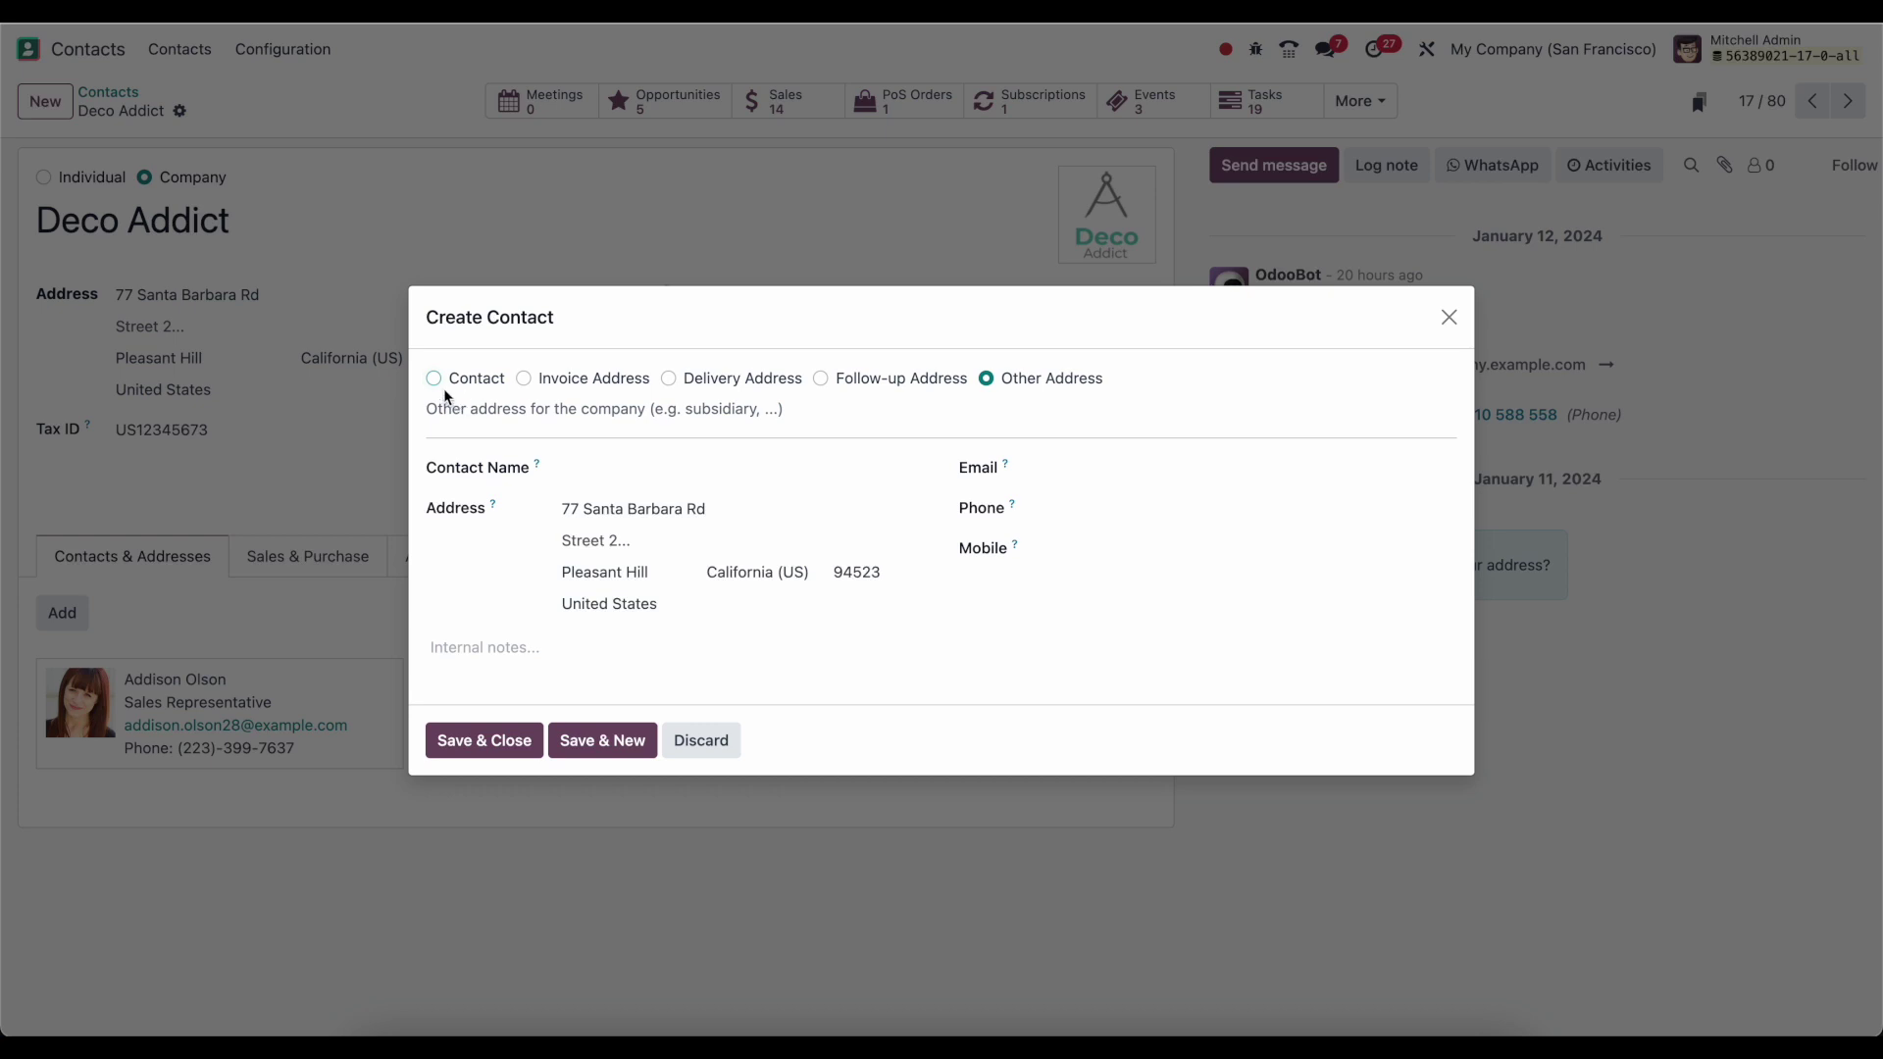
# Try the Contact, Invoice, Delivery and Follow-up Address types on the new entry, then discard it.
pyautogui.click(441, 381)
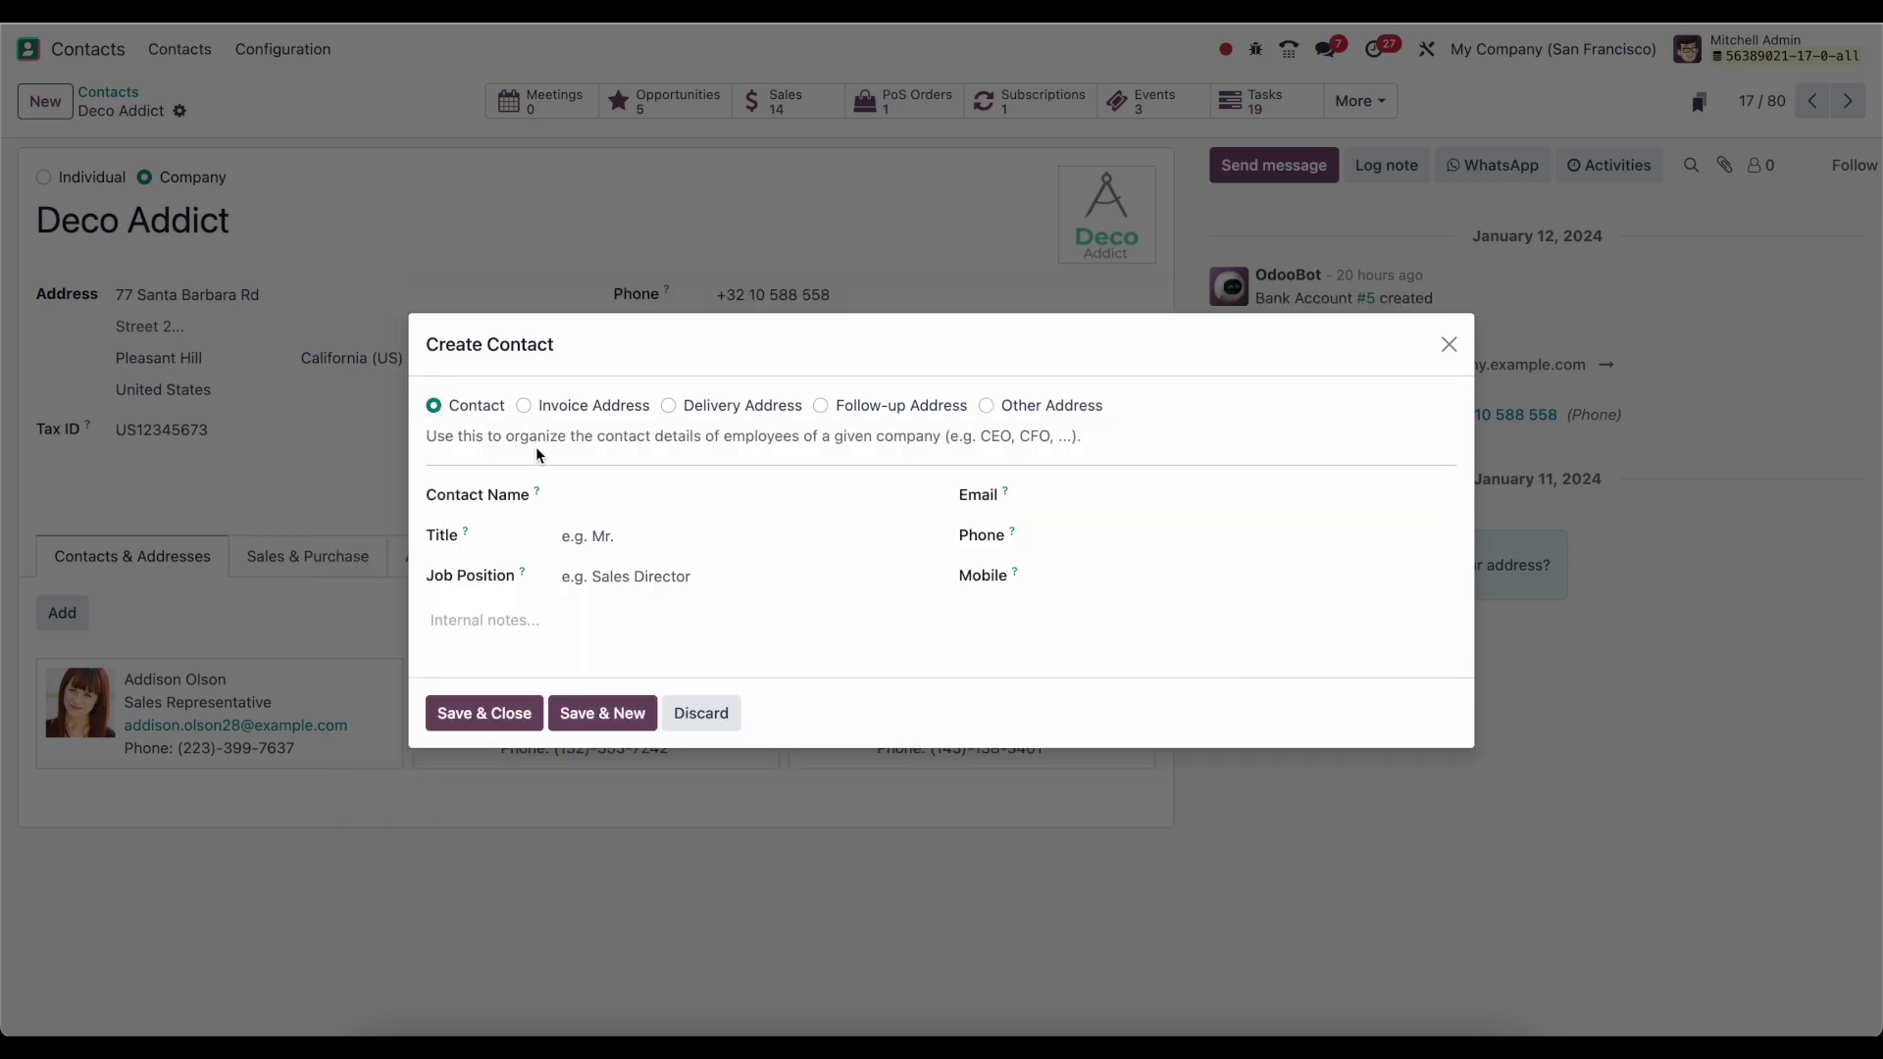
pyautogui.click(598, 405)
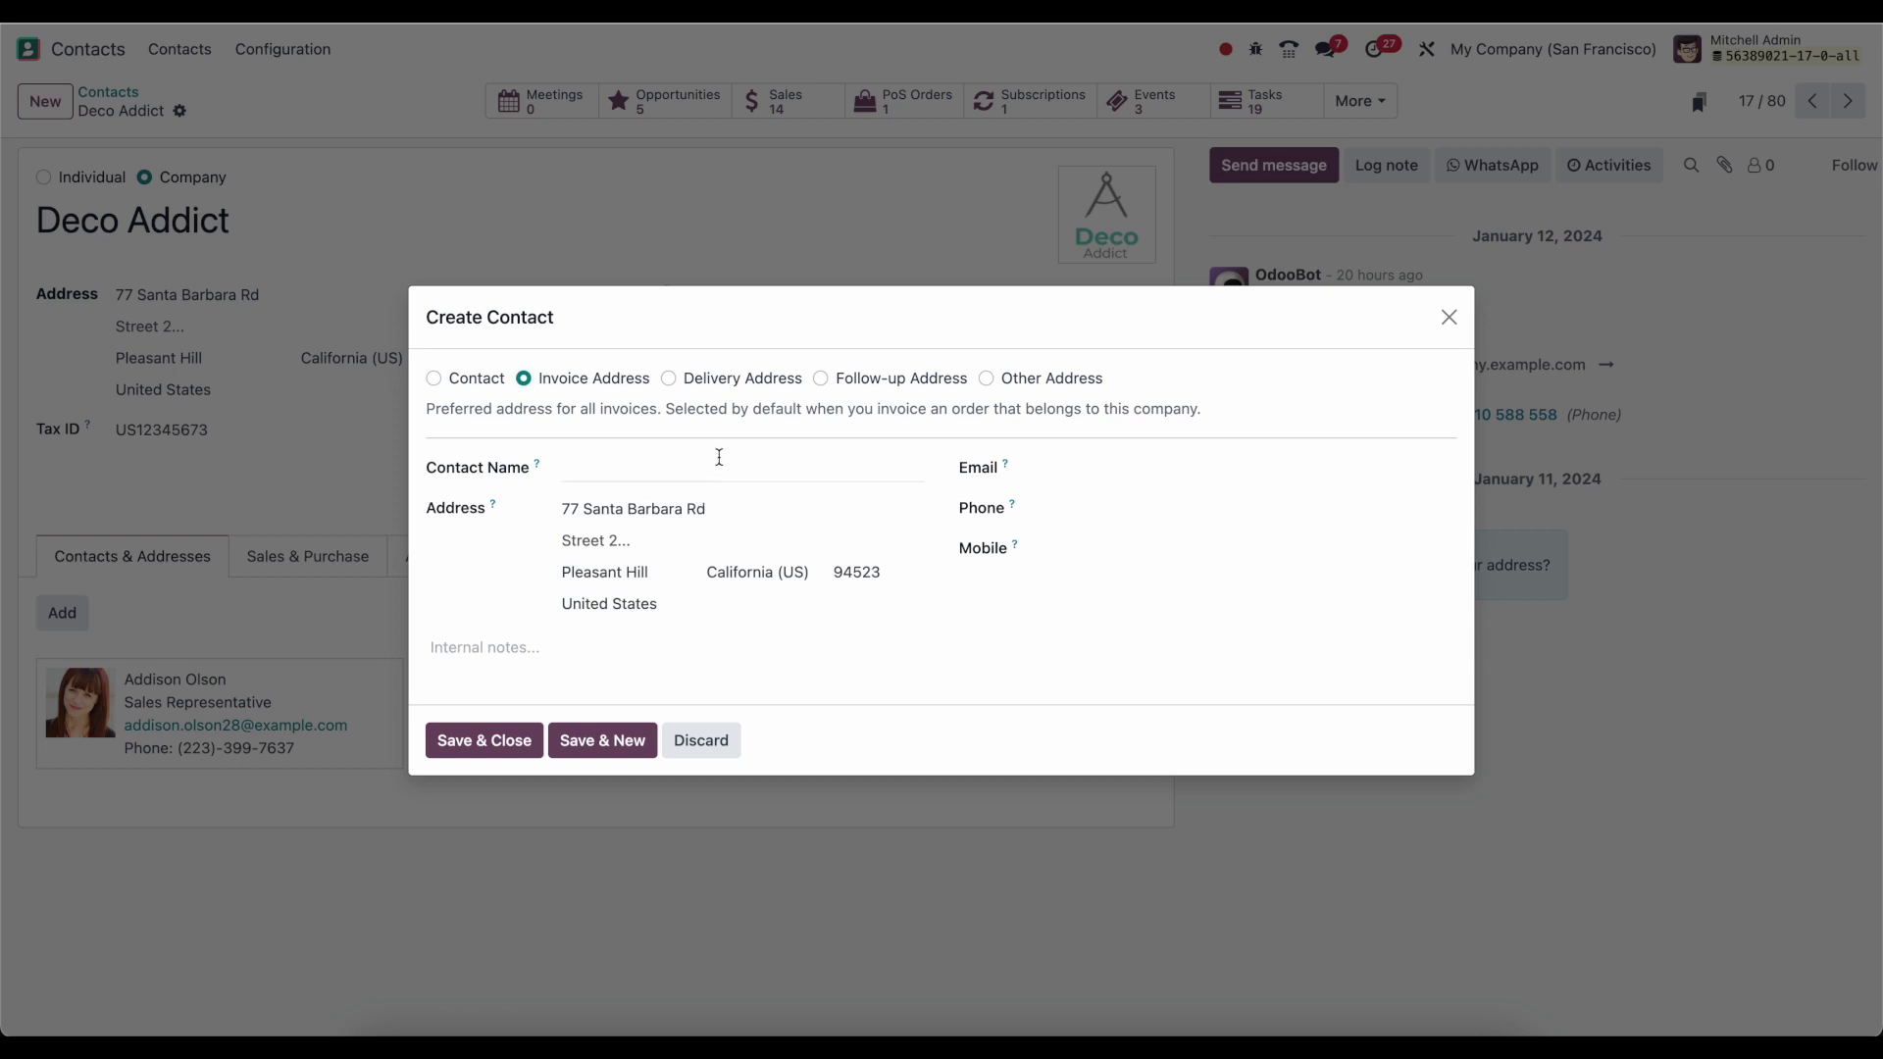
pyautogui.click(742, 380)
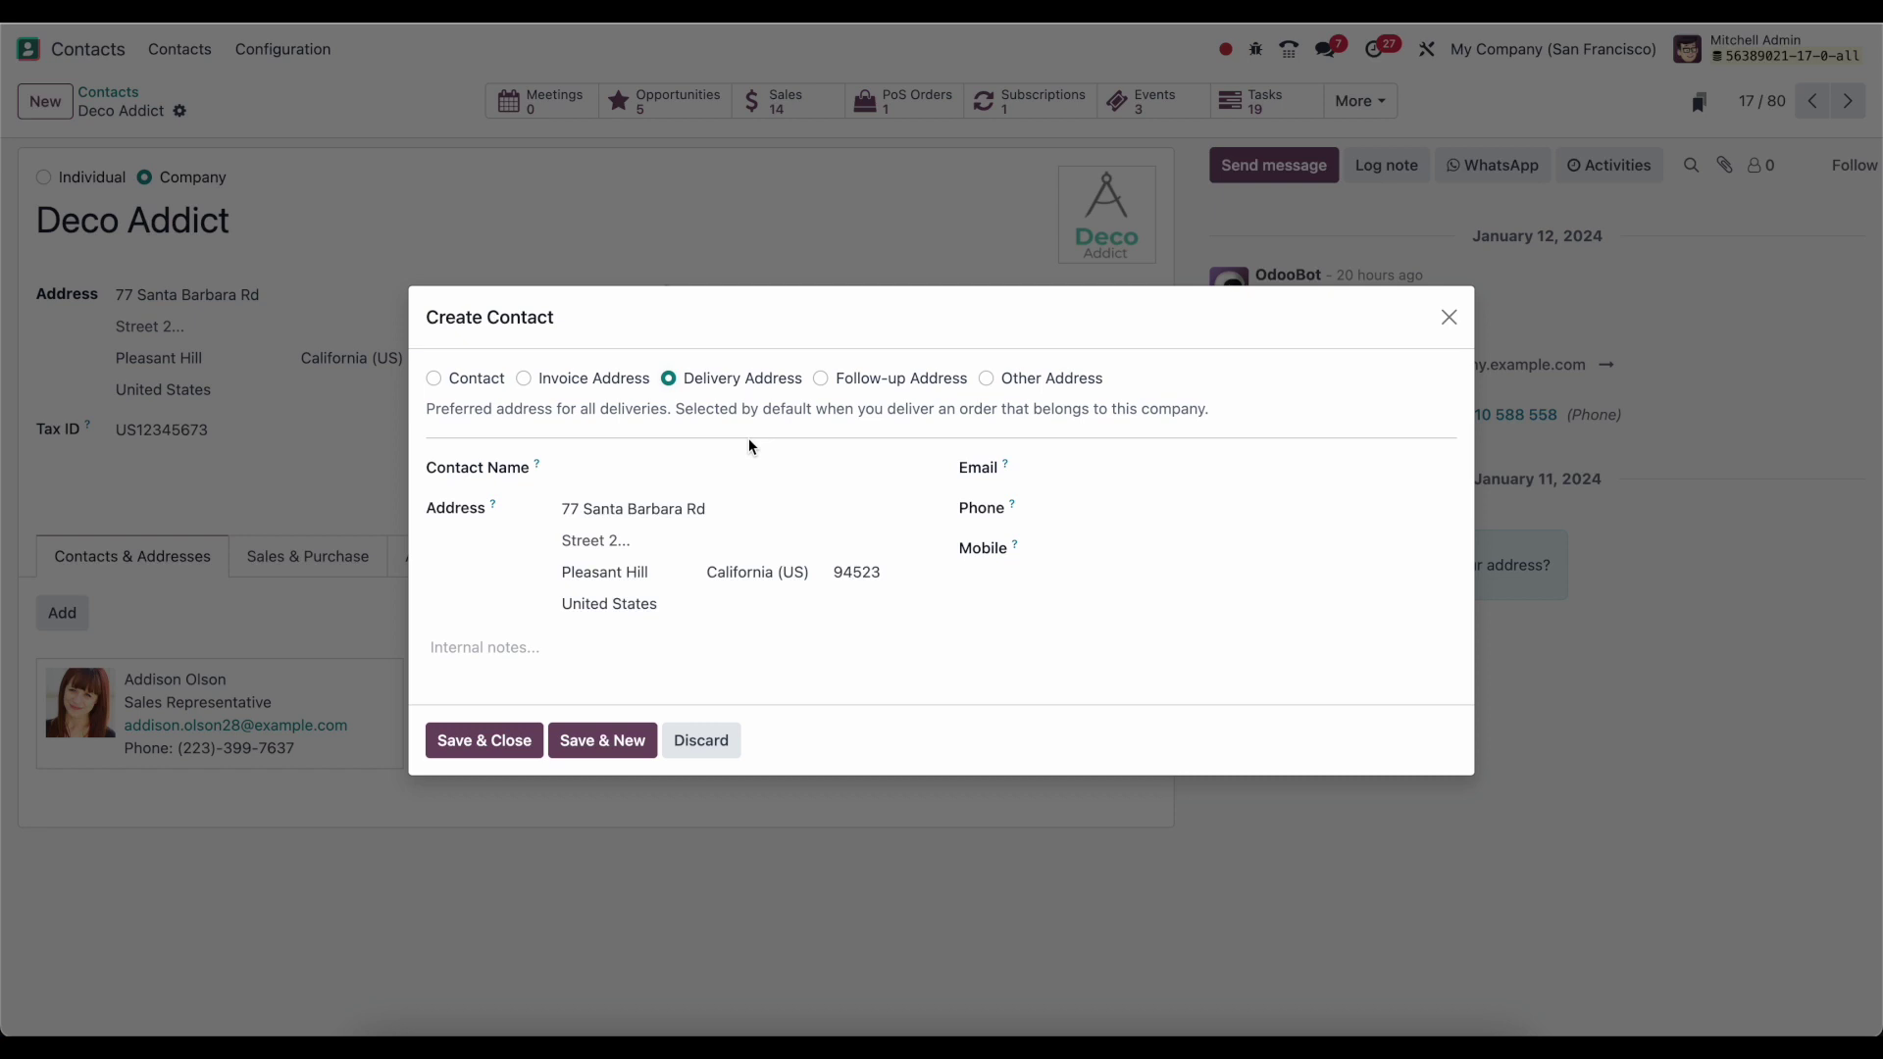
pyautogui.click(931, 379)
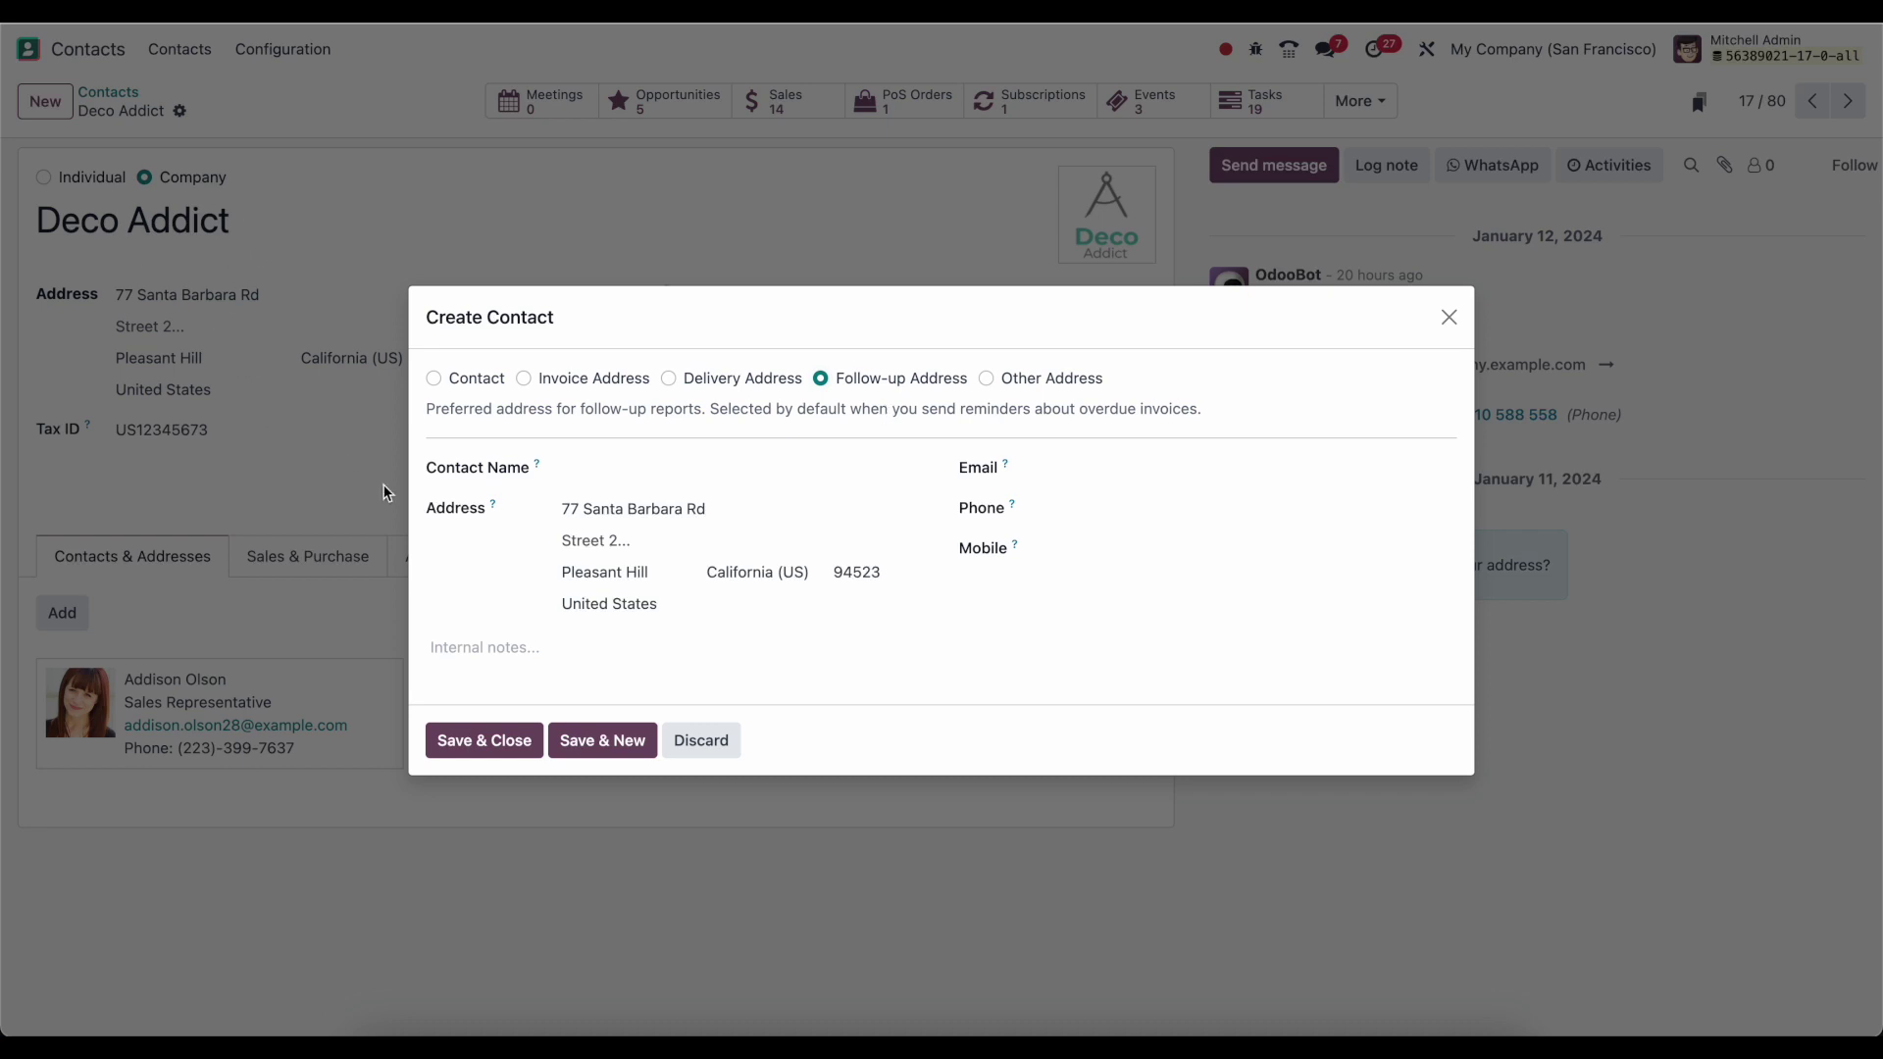
pyautogui.click(701, 740)
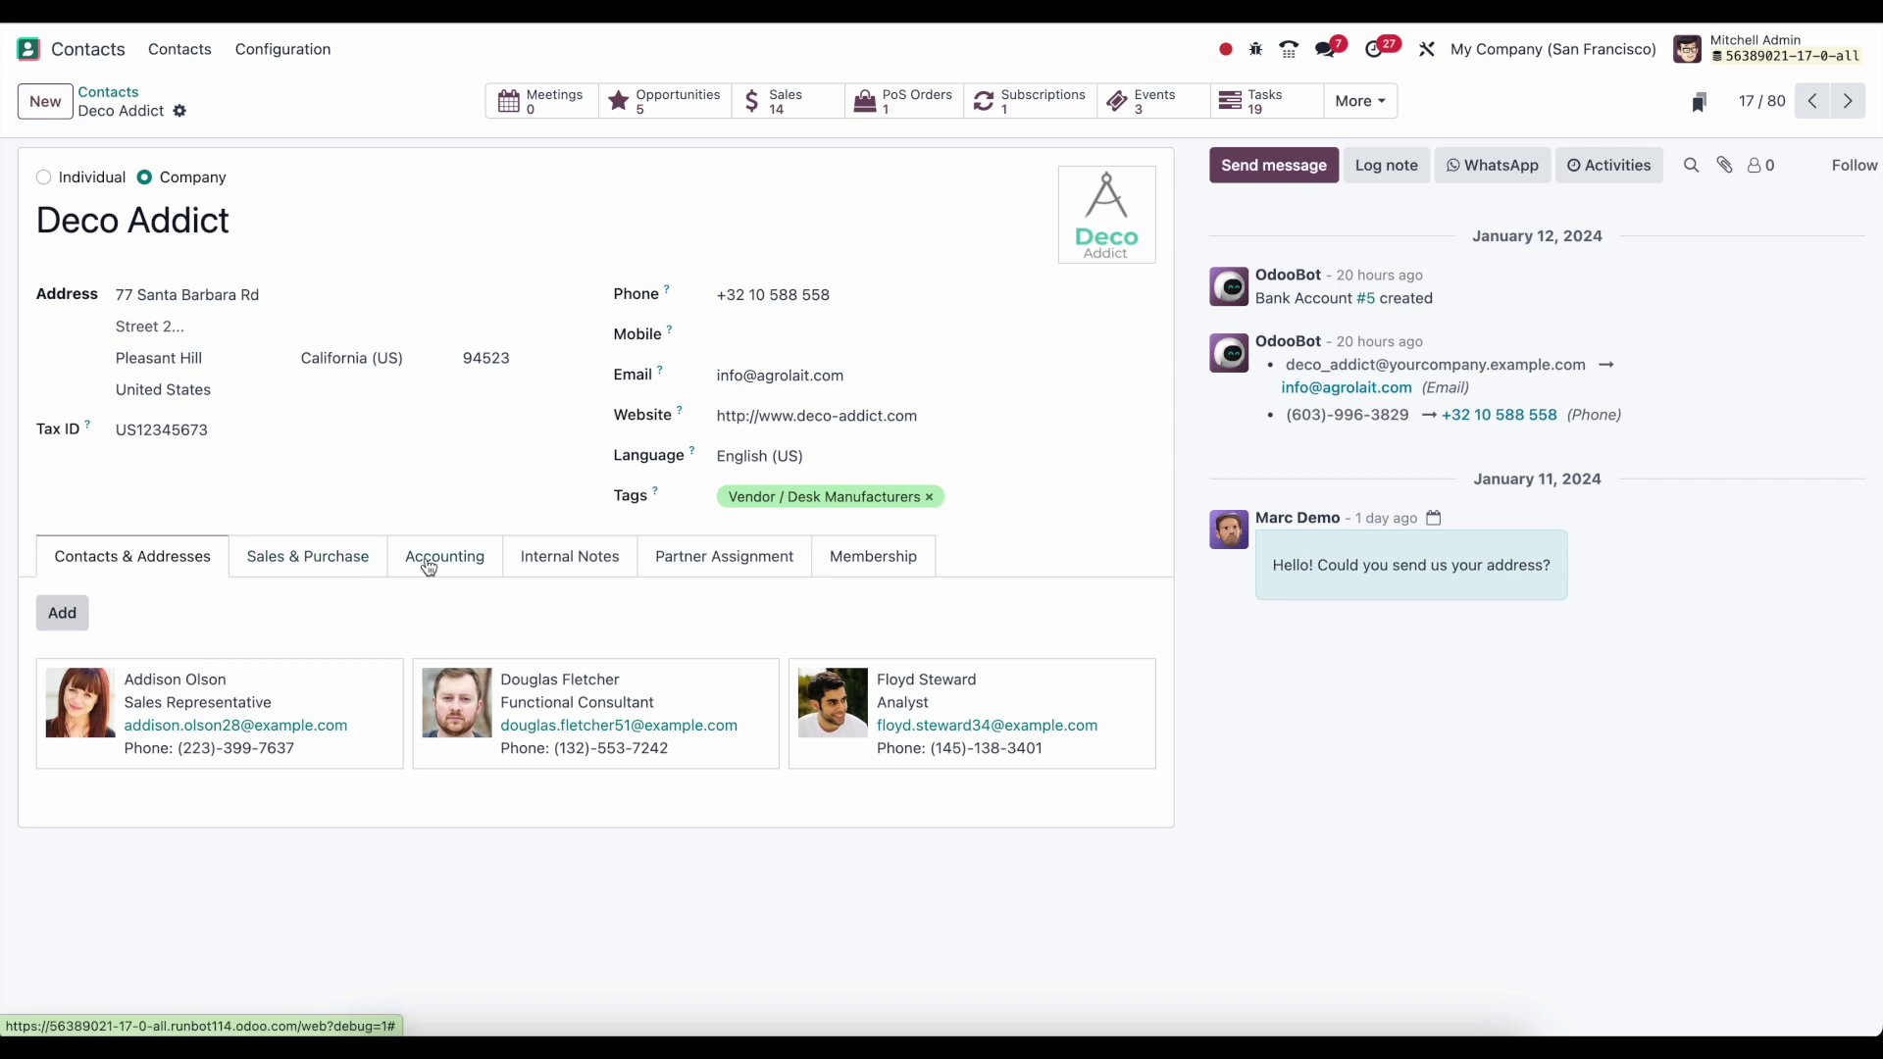
# Review Deco Addict's 30 Days payment terms, Default USD pricelist and Local Delivery method.
pyautogui.click(315, 560)
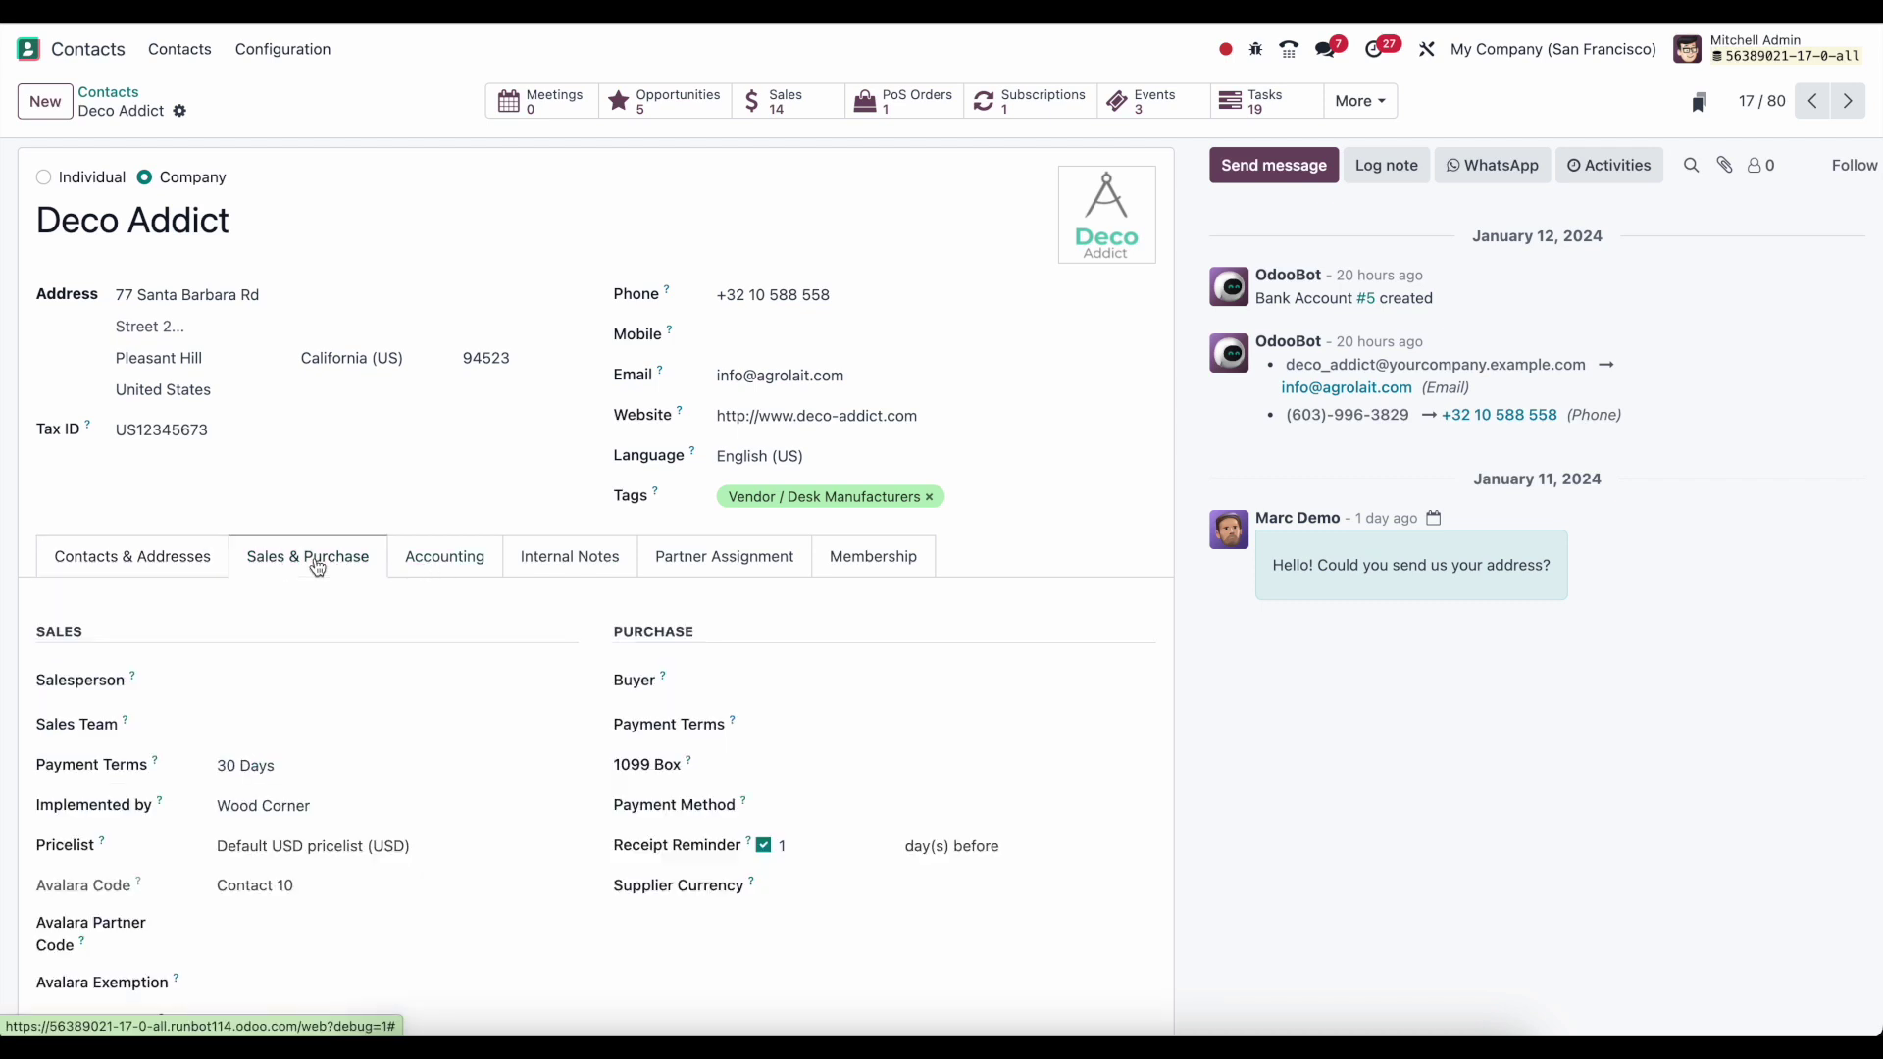
pyautogui.scroll(-3, 510, 655)
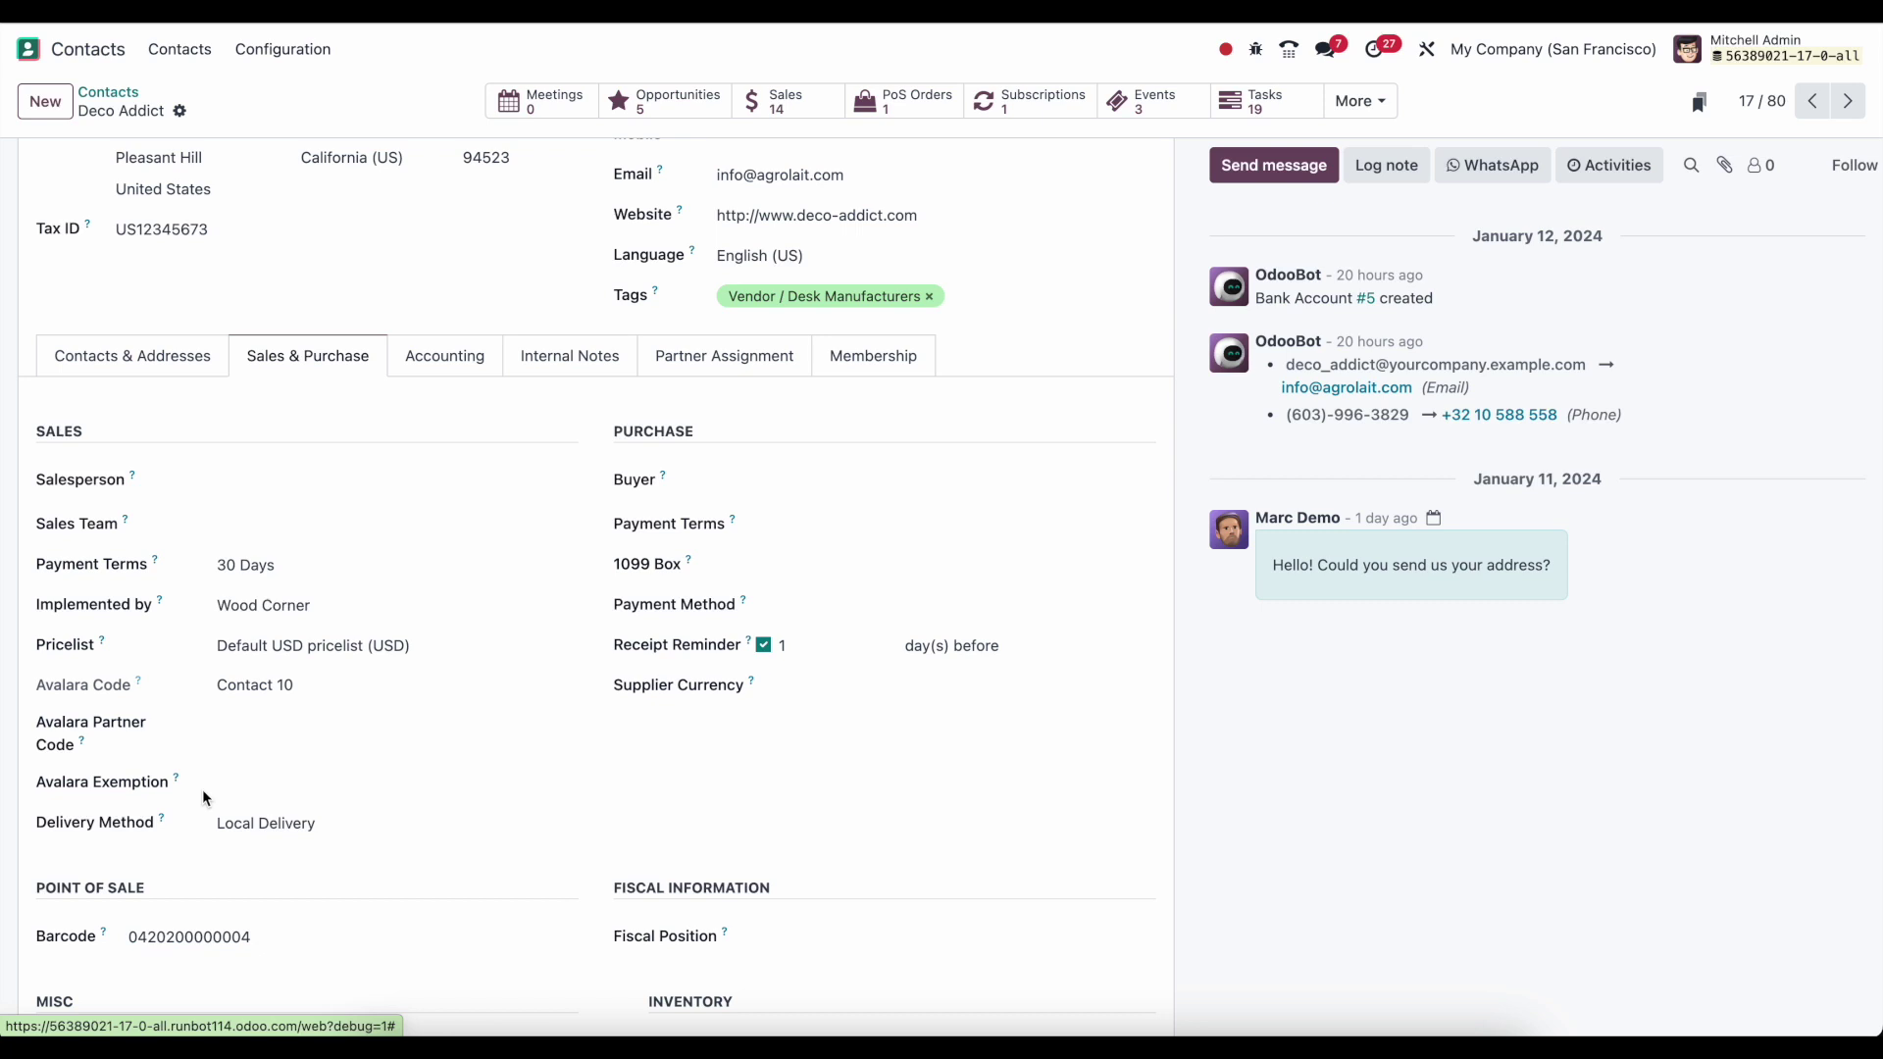
pyautogui.scroll(-2, 202, 791)
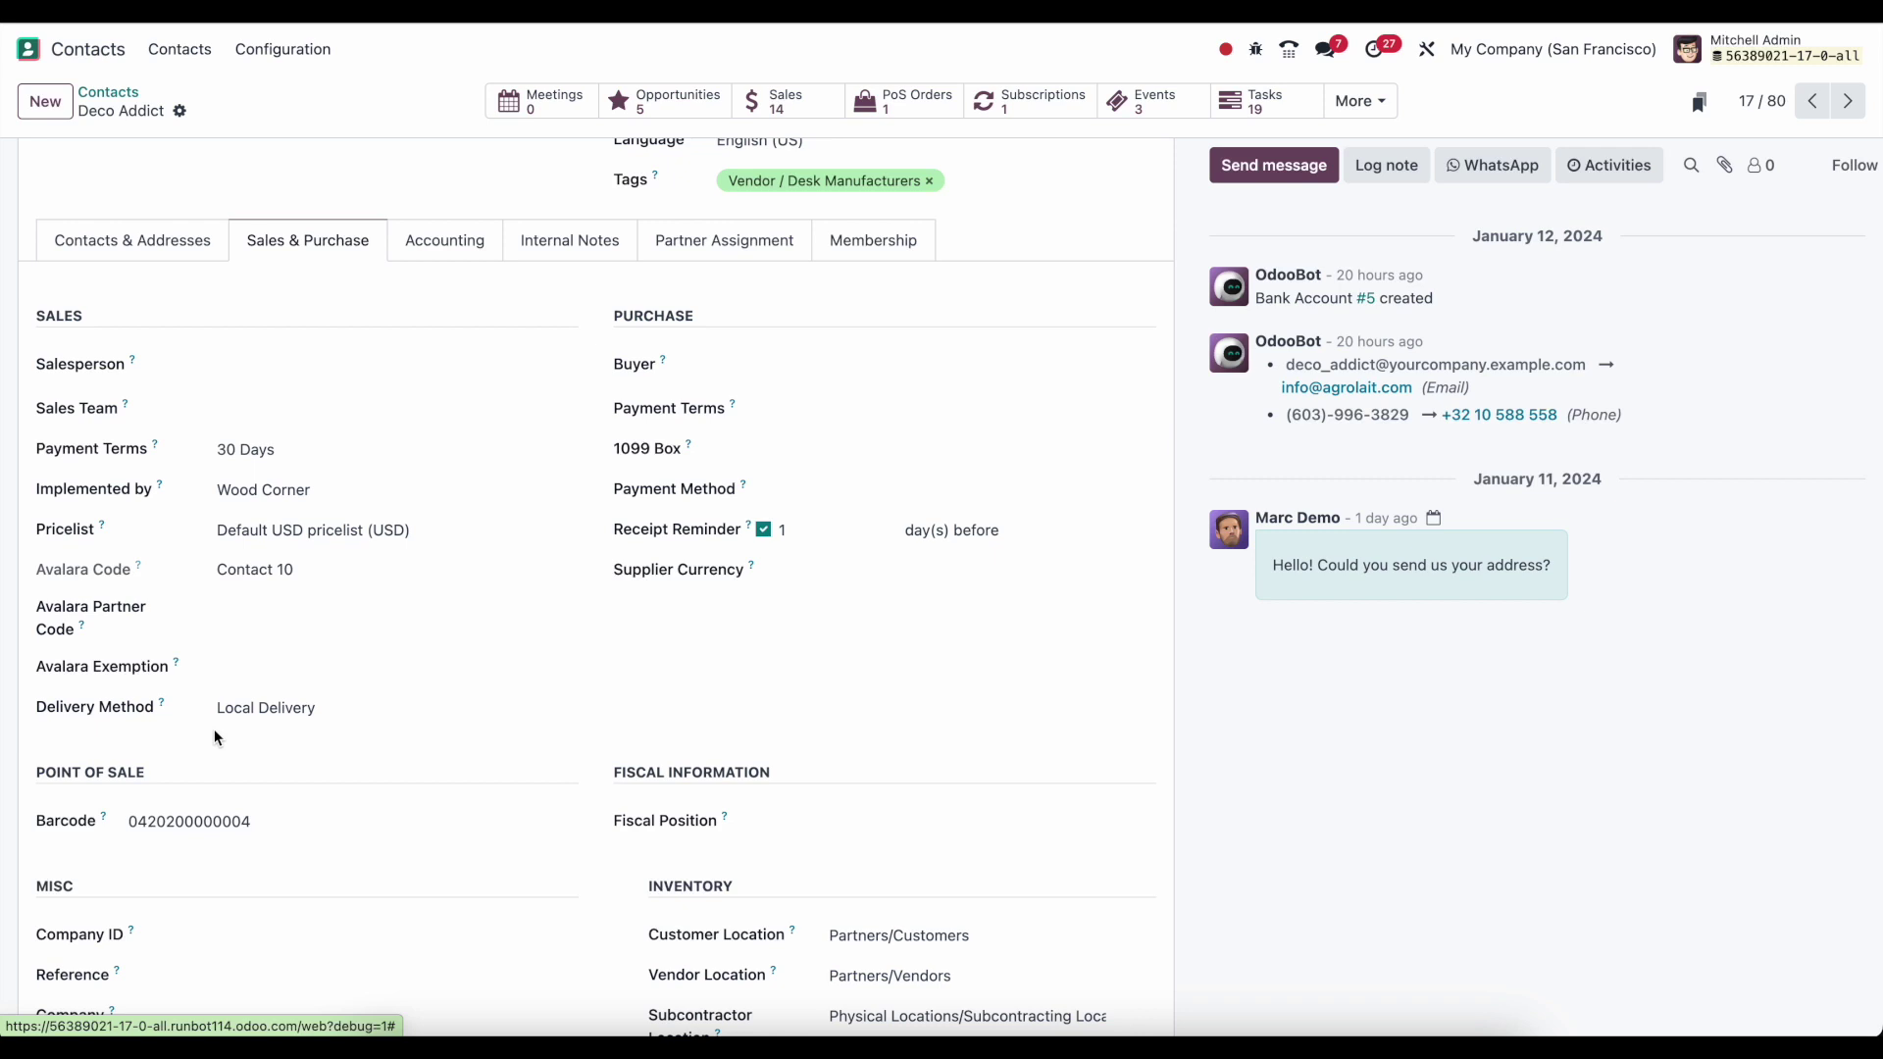
pyautogui.scroll(-4, 216, 737)
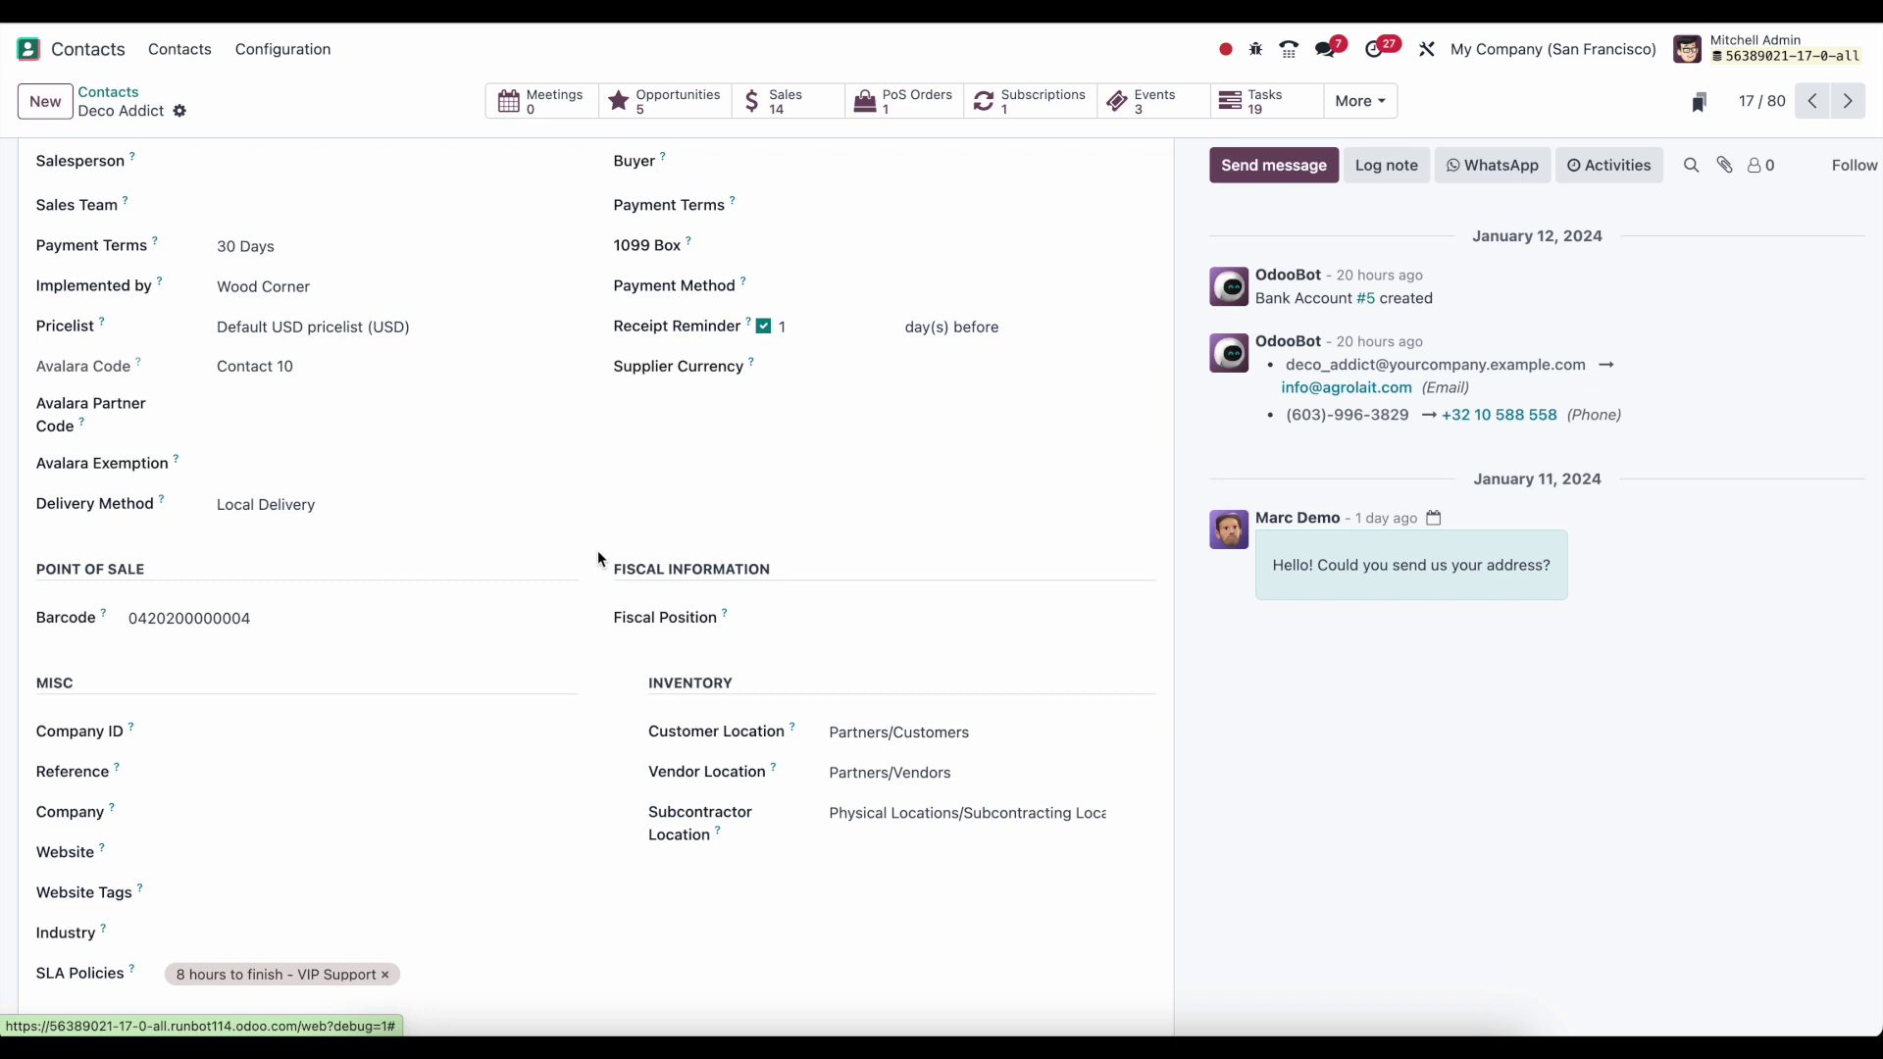
pyautogui.scroll(3, 597, 565)
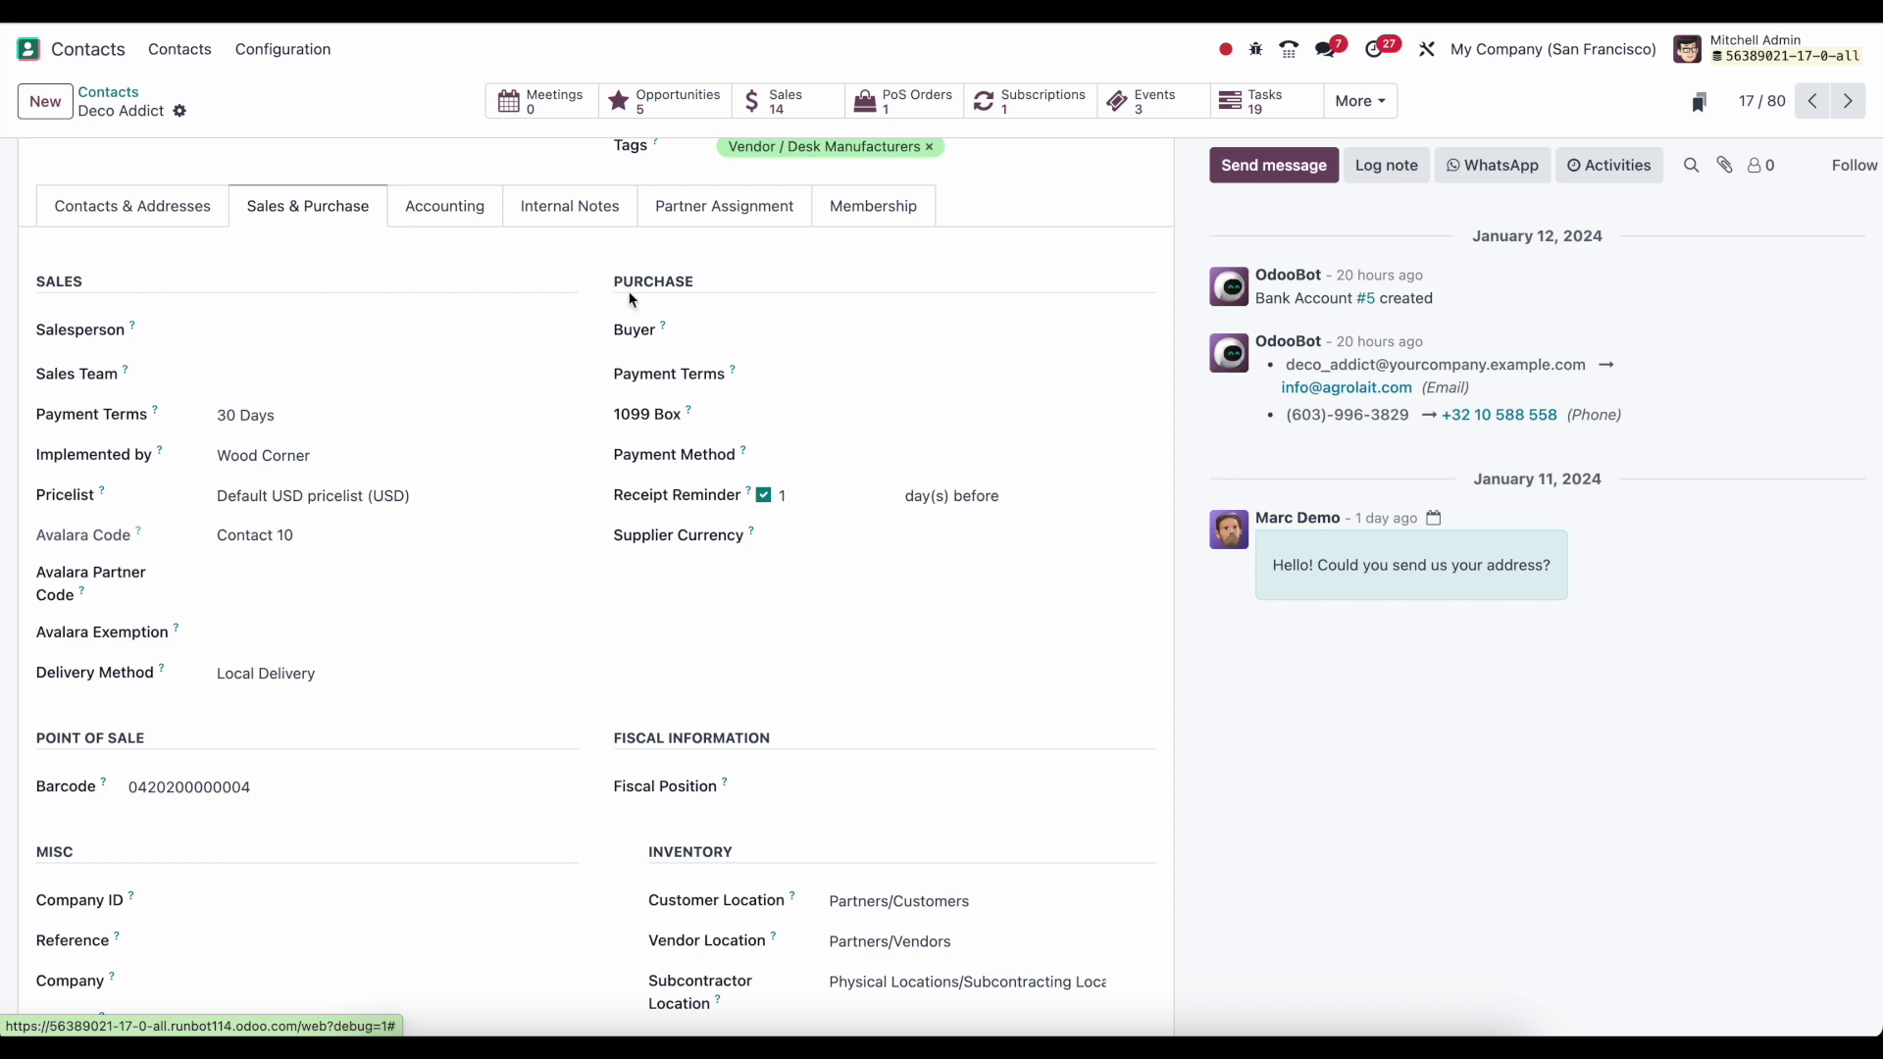
pyautogui.click(799, 330)
pyautogui.click(798, 289)
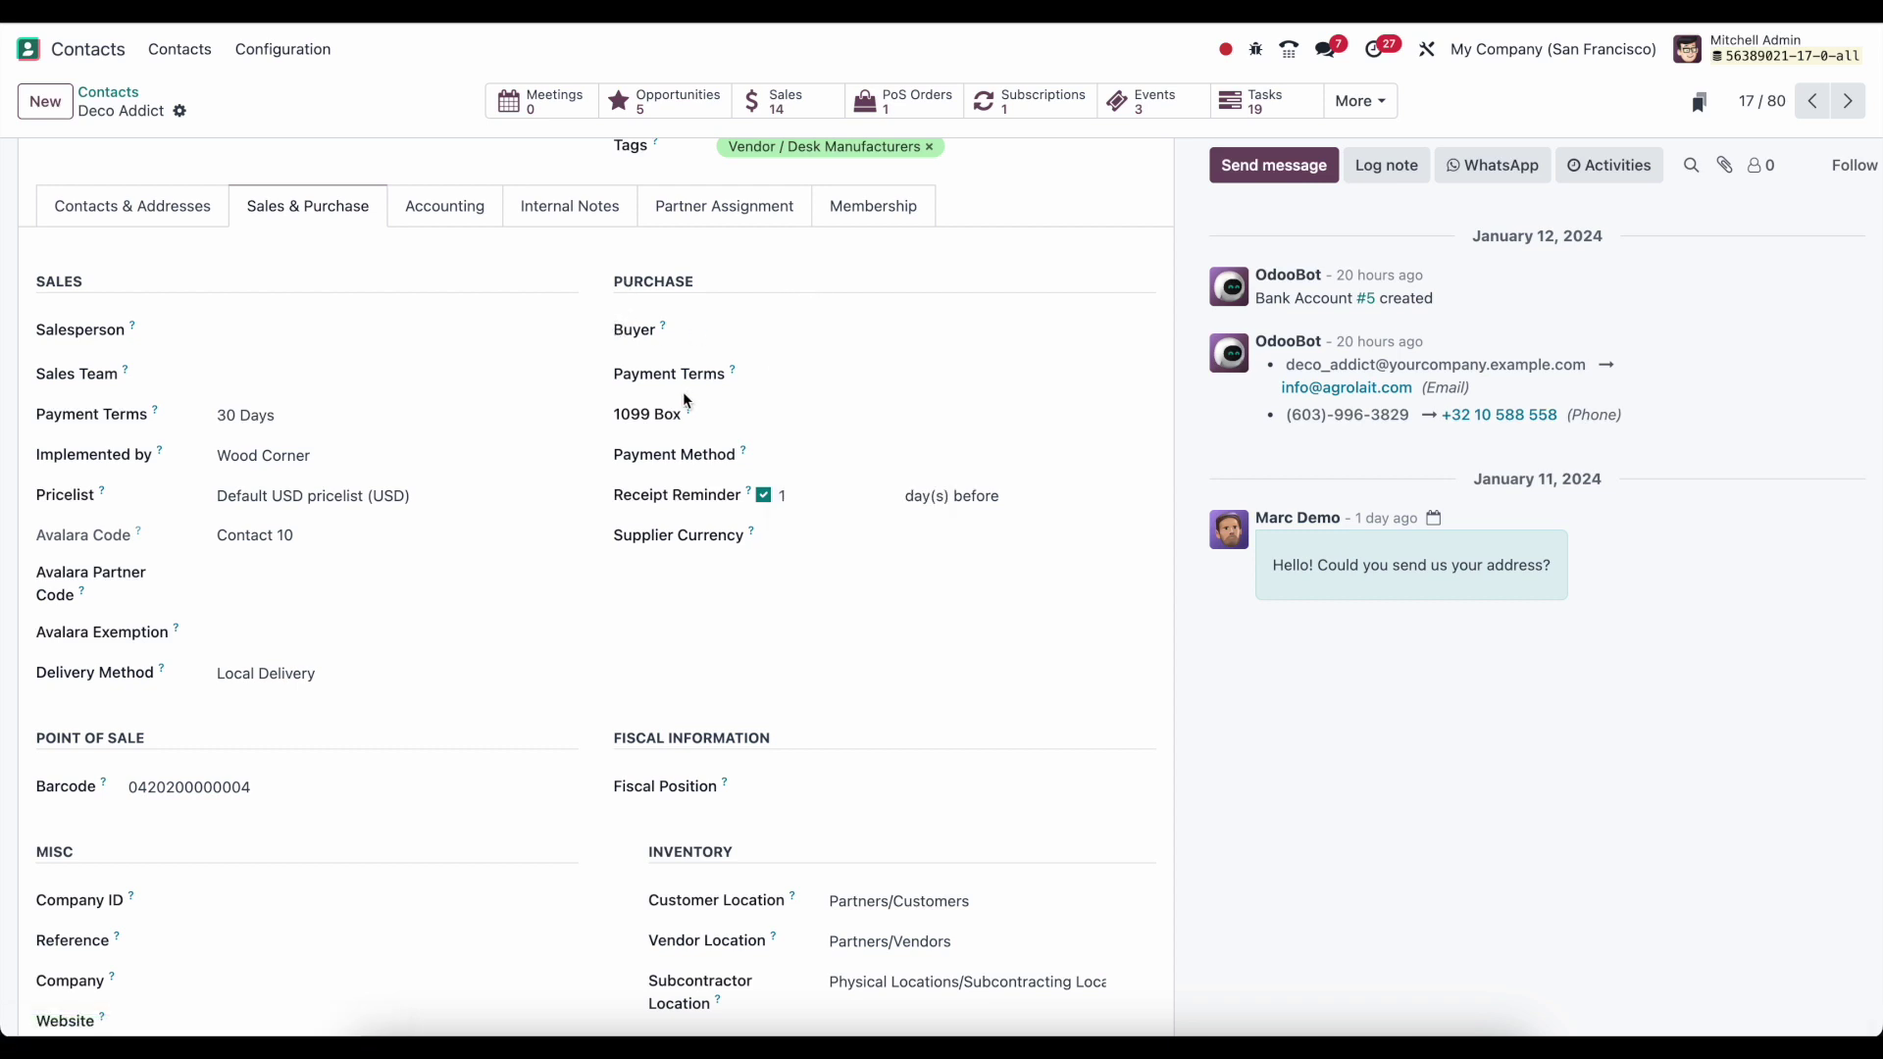
pyautogui.click(814, 416)
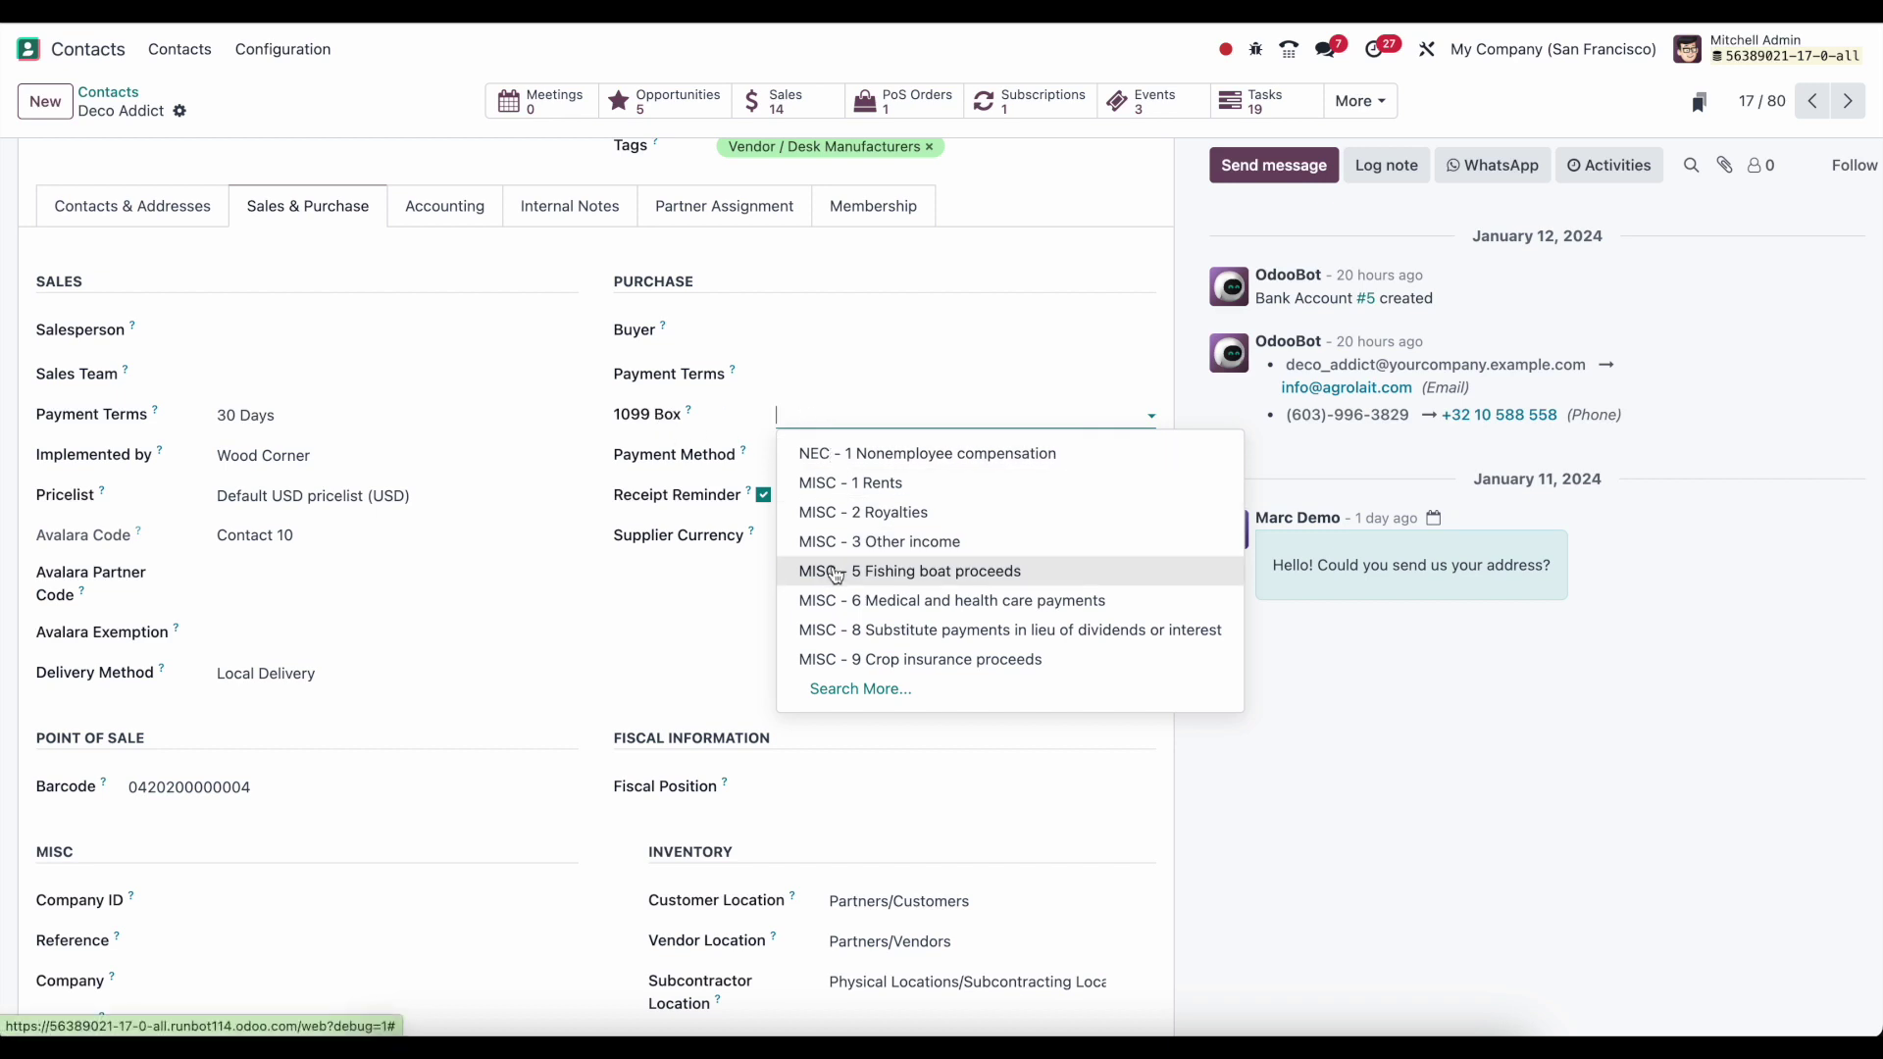
pyautogui.click(638, 437)
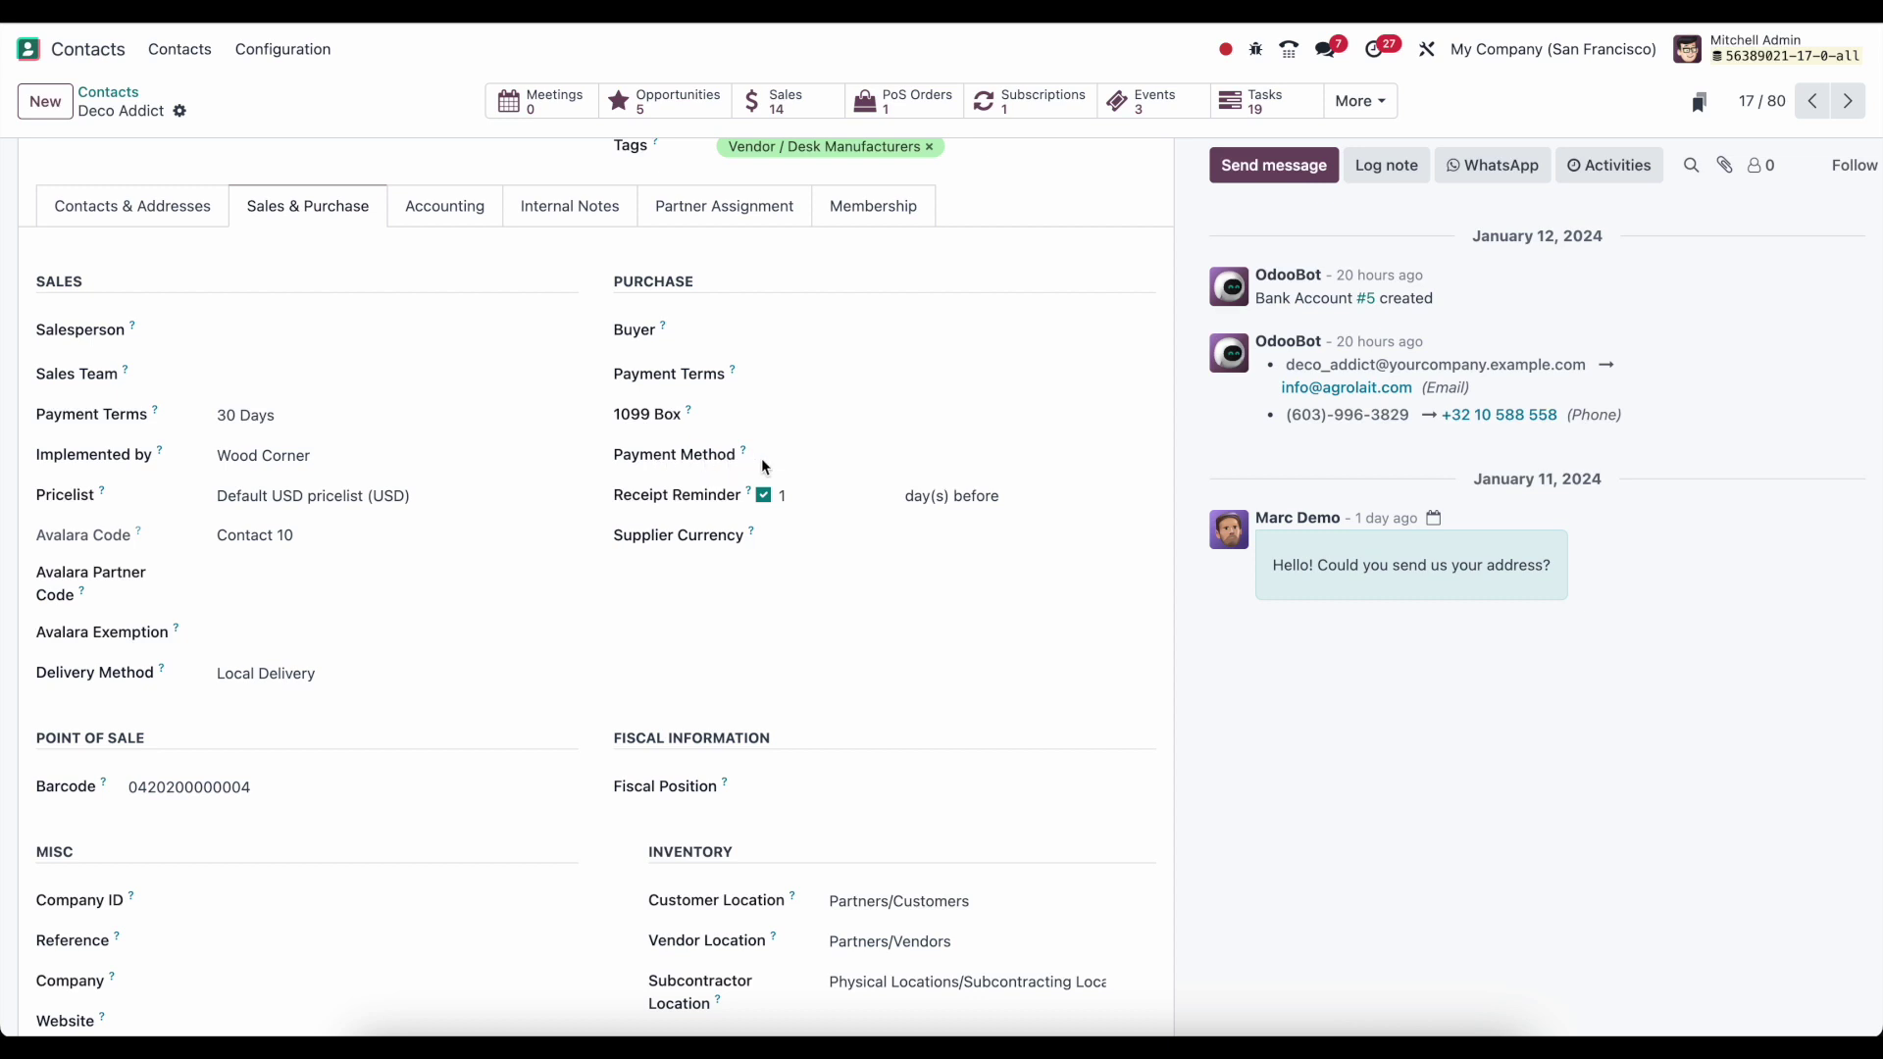
pyautogui.click(824, 458)
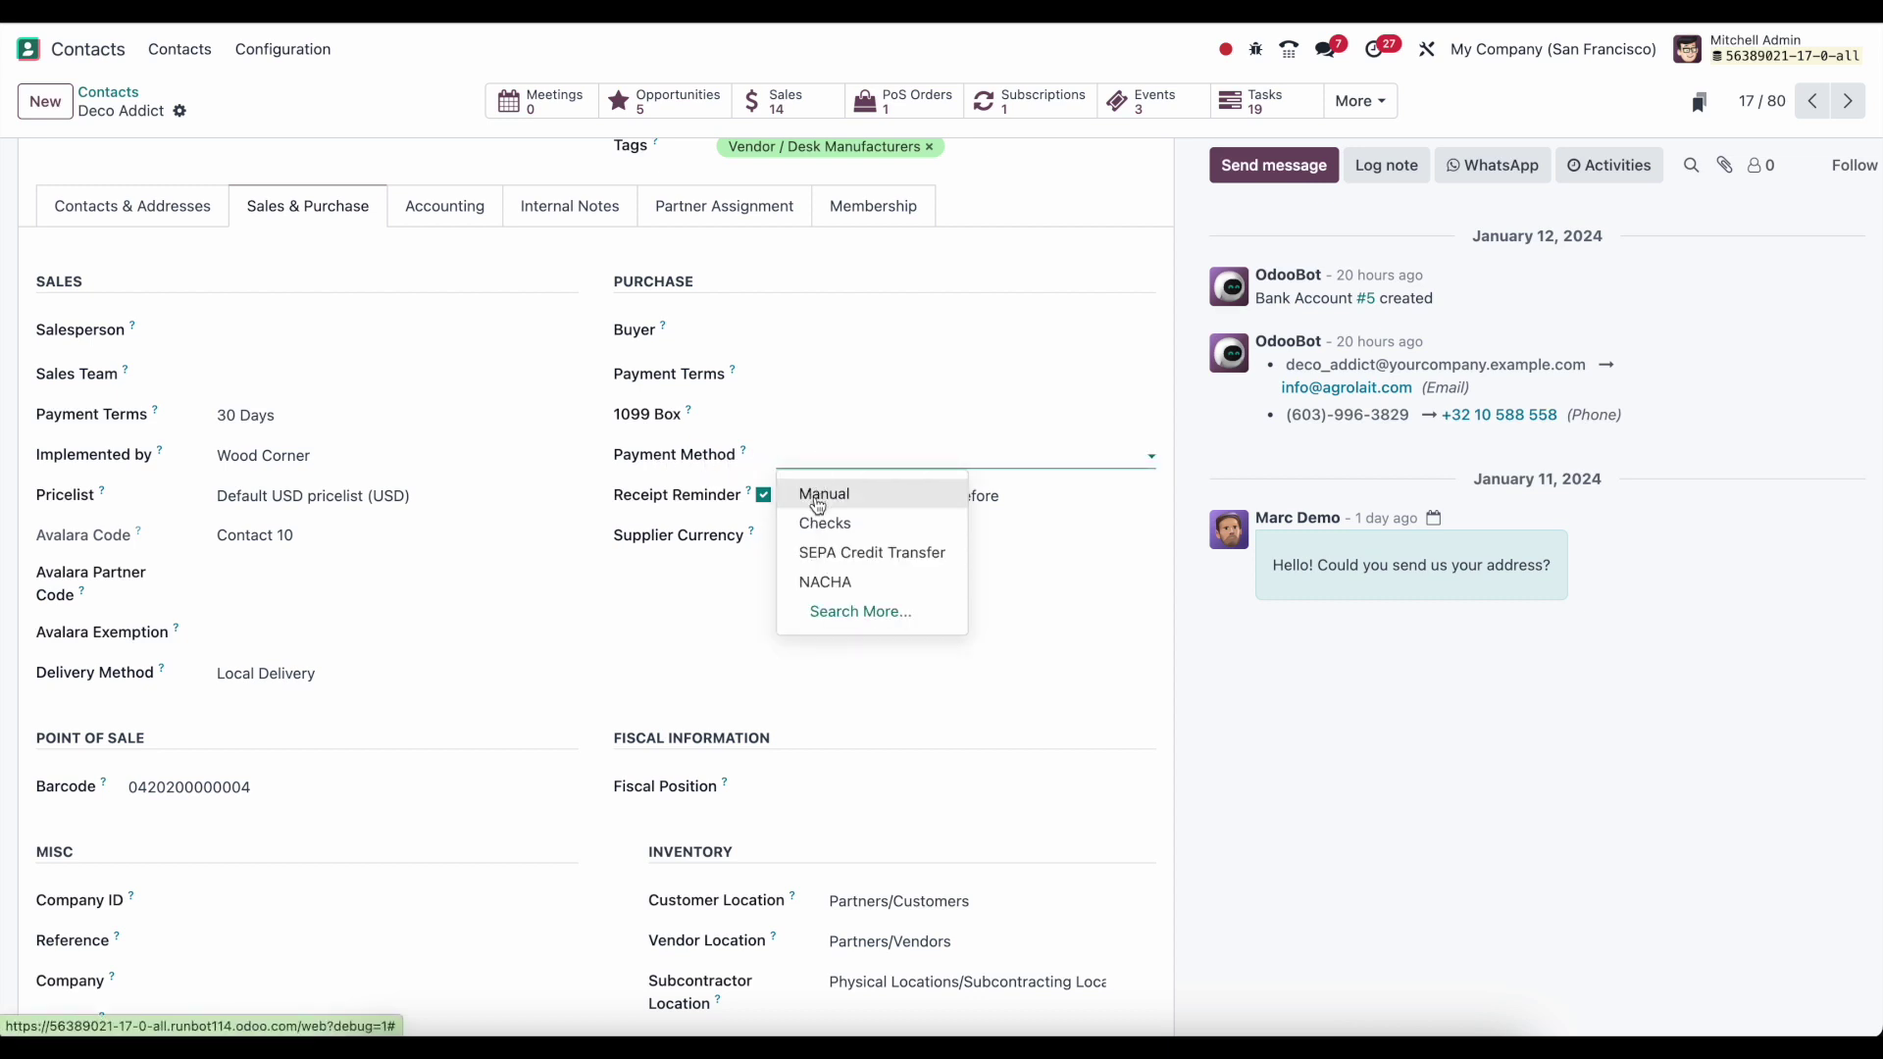
pyautogui.click(690, 467)
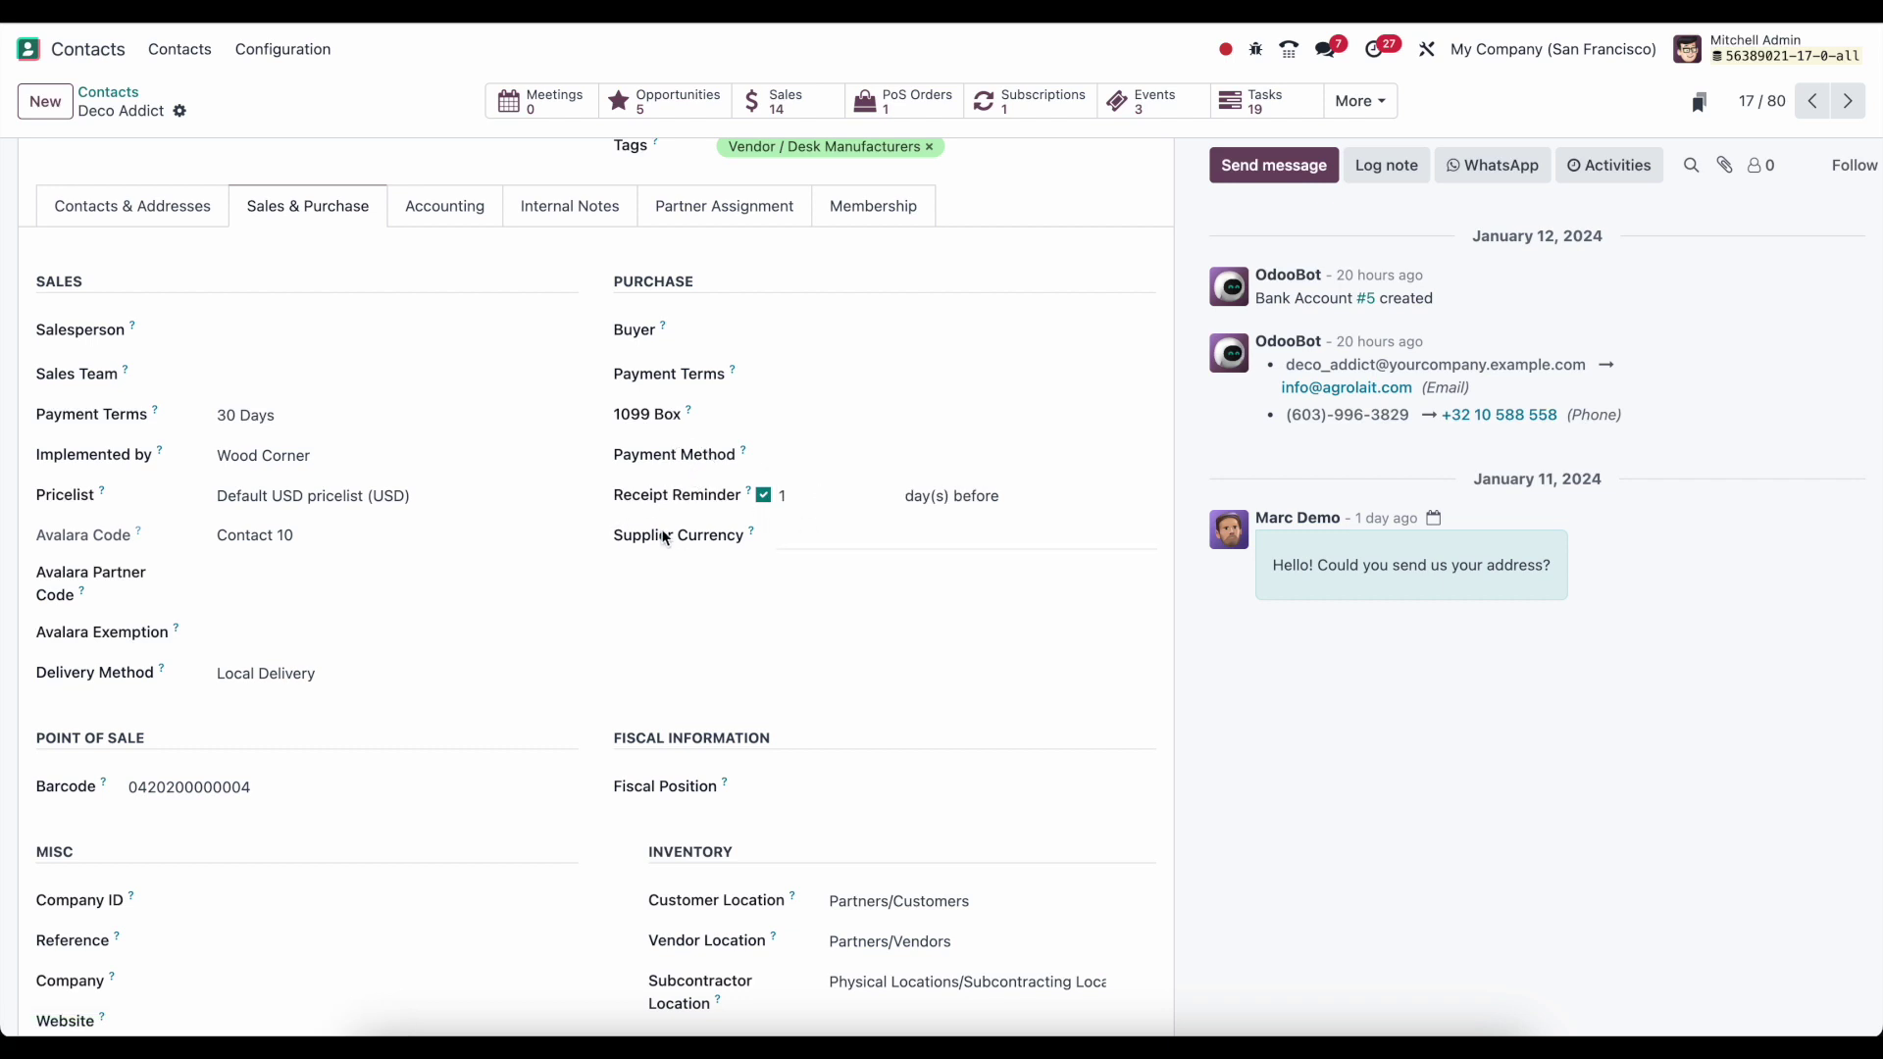
pyautogui.click(808, 535)
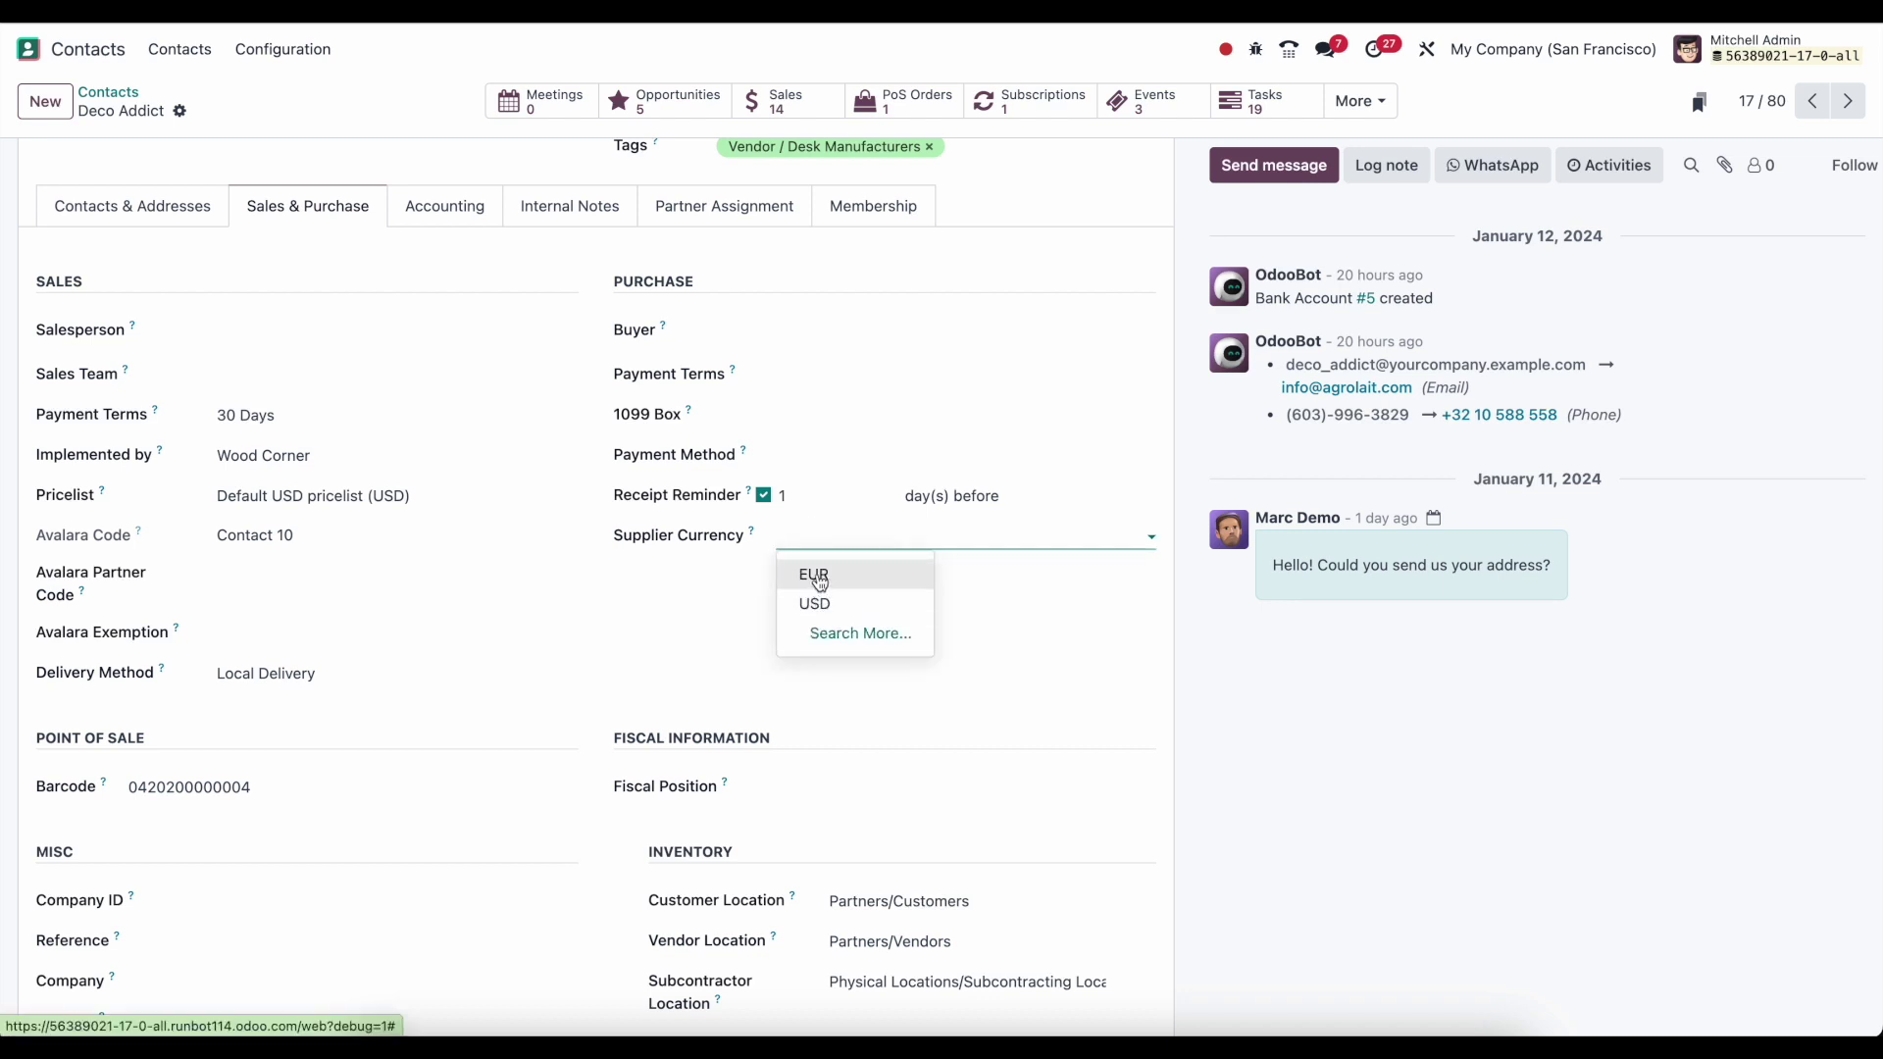
pyautogui.click(706, 571)
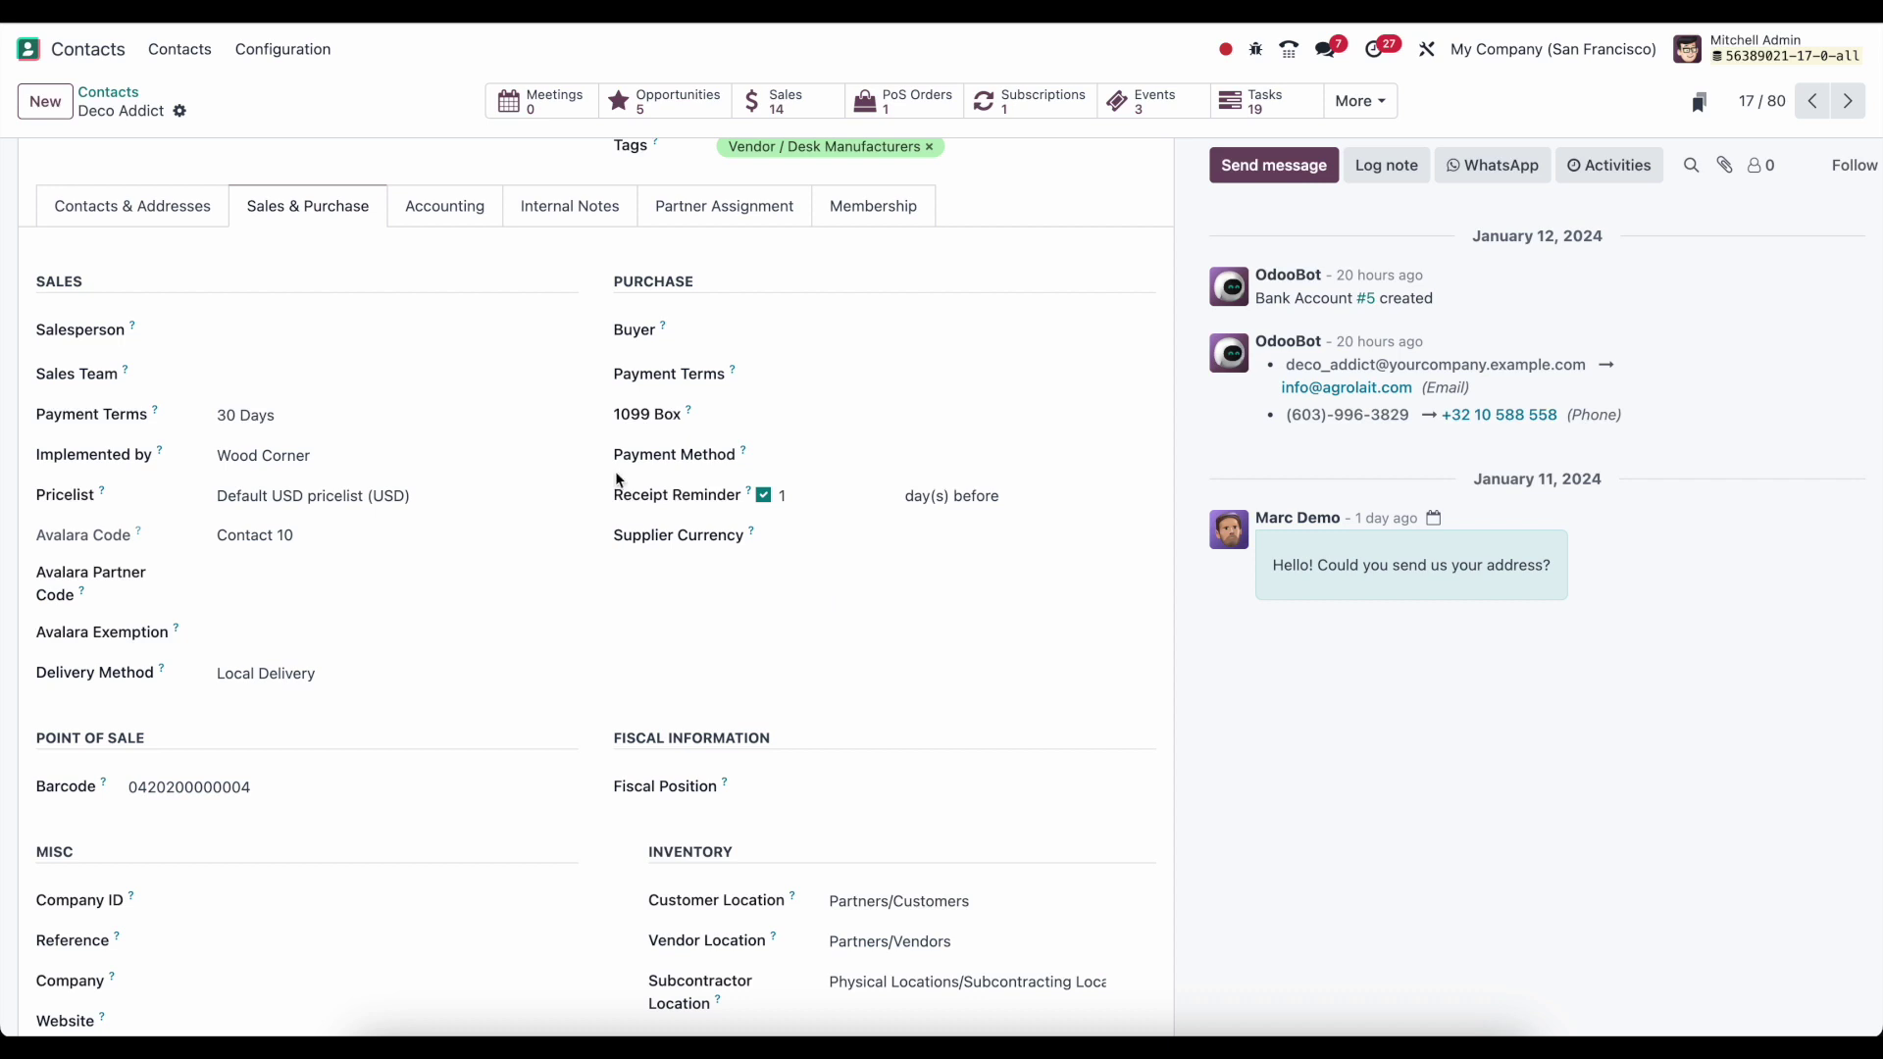
# From the Accounting tab, open Deco Addict's Reserve bank account details.
pyautogui.click(449, 216)
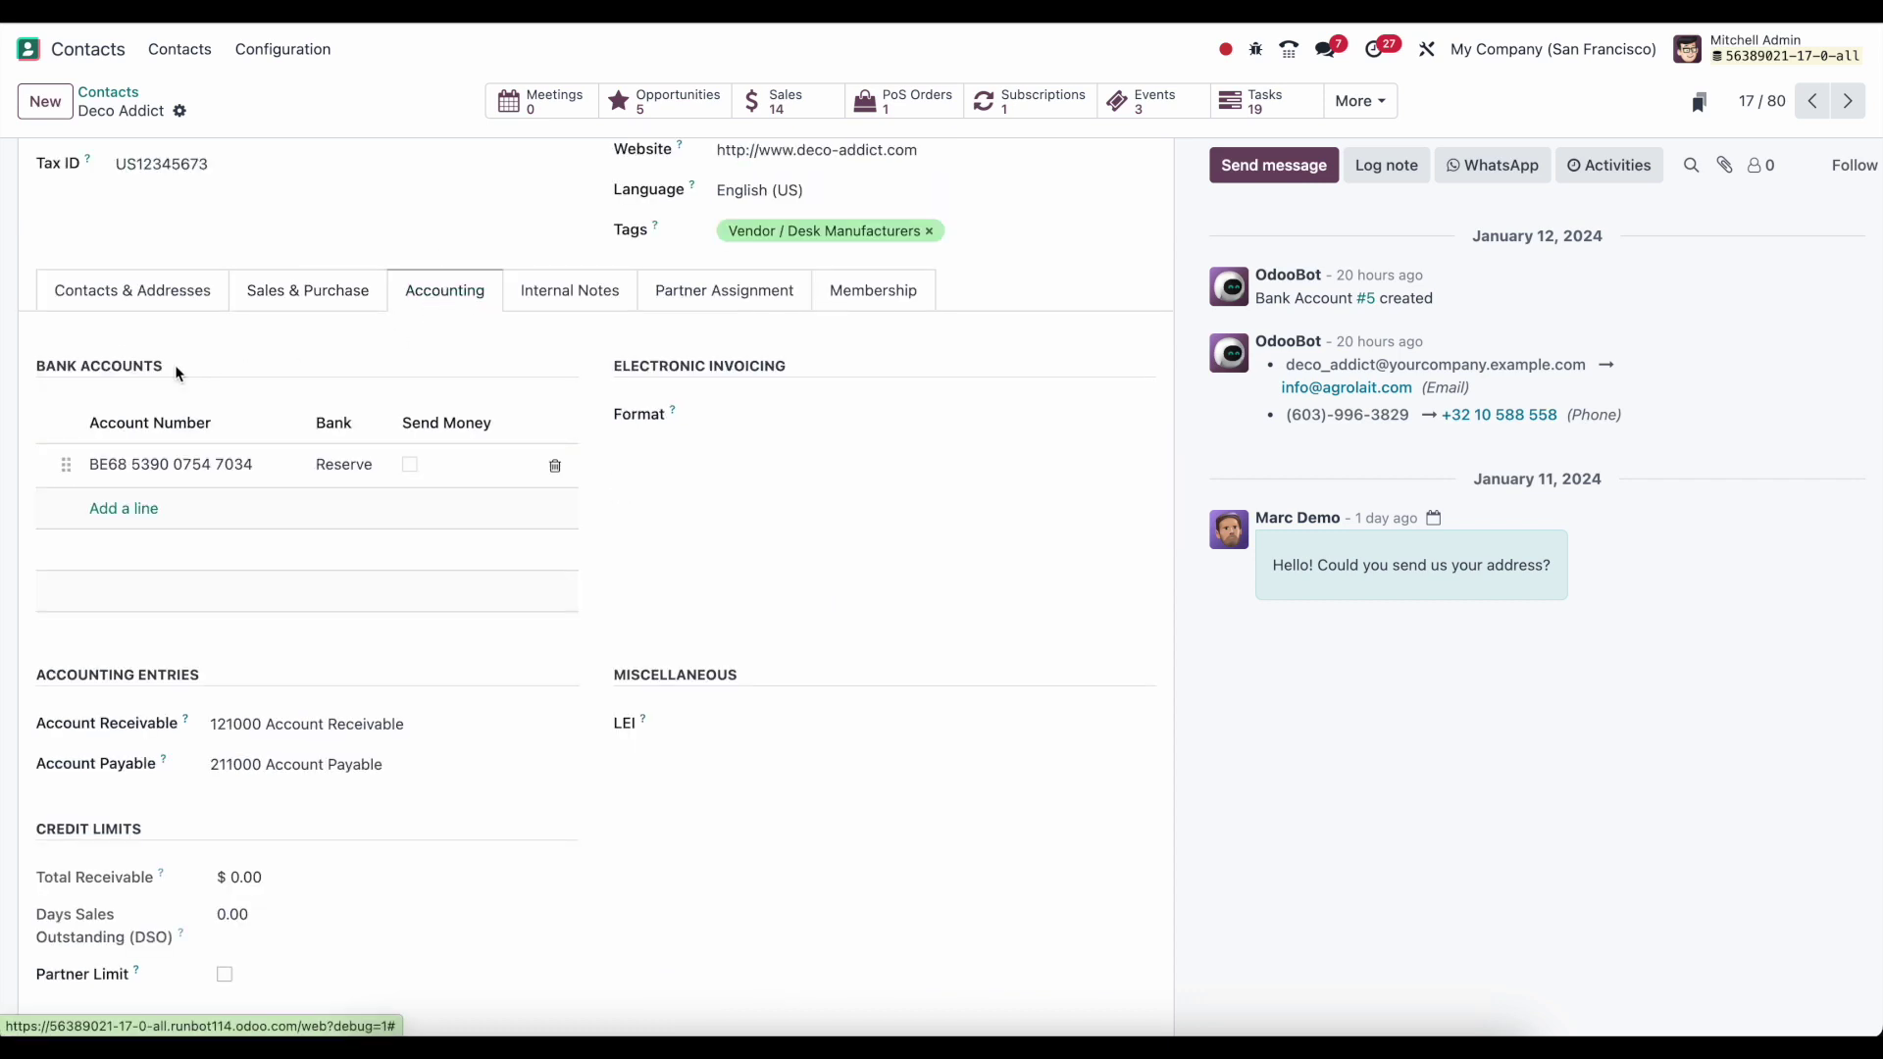
pyautogui.moveTo(165, 366); pyautogui.dragTo(46, 364)
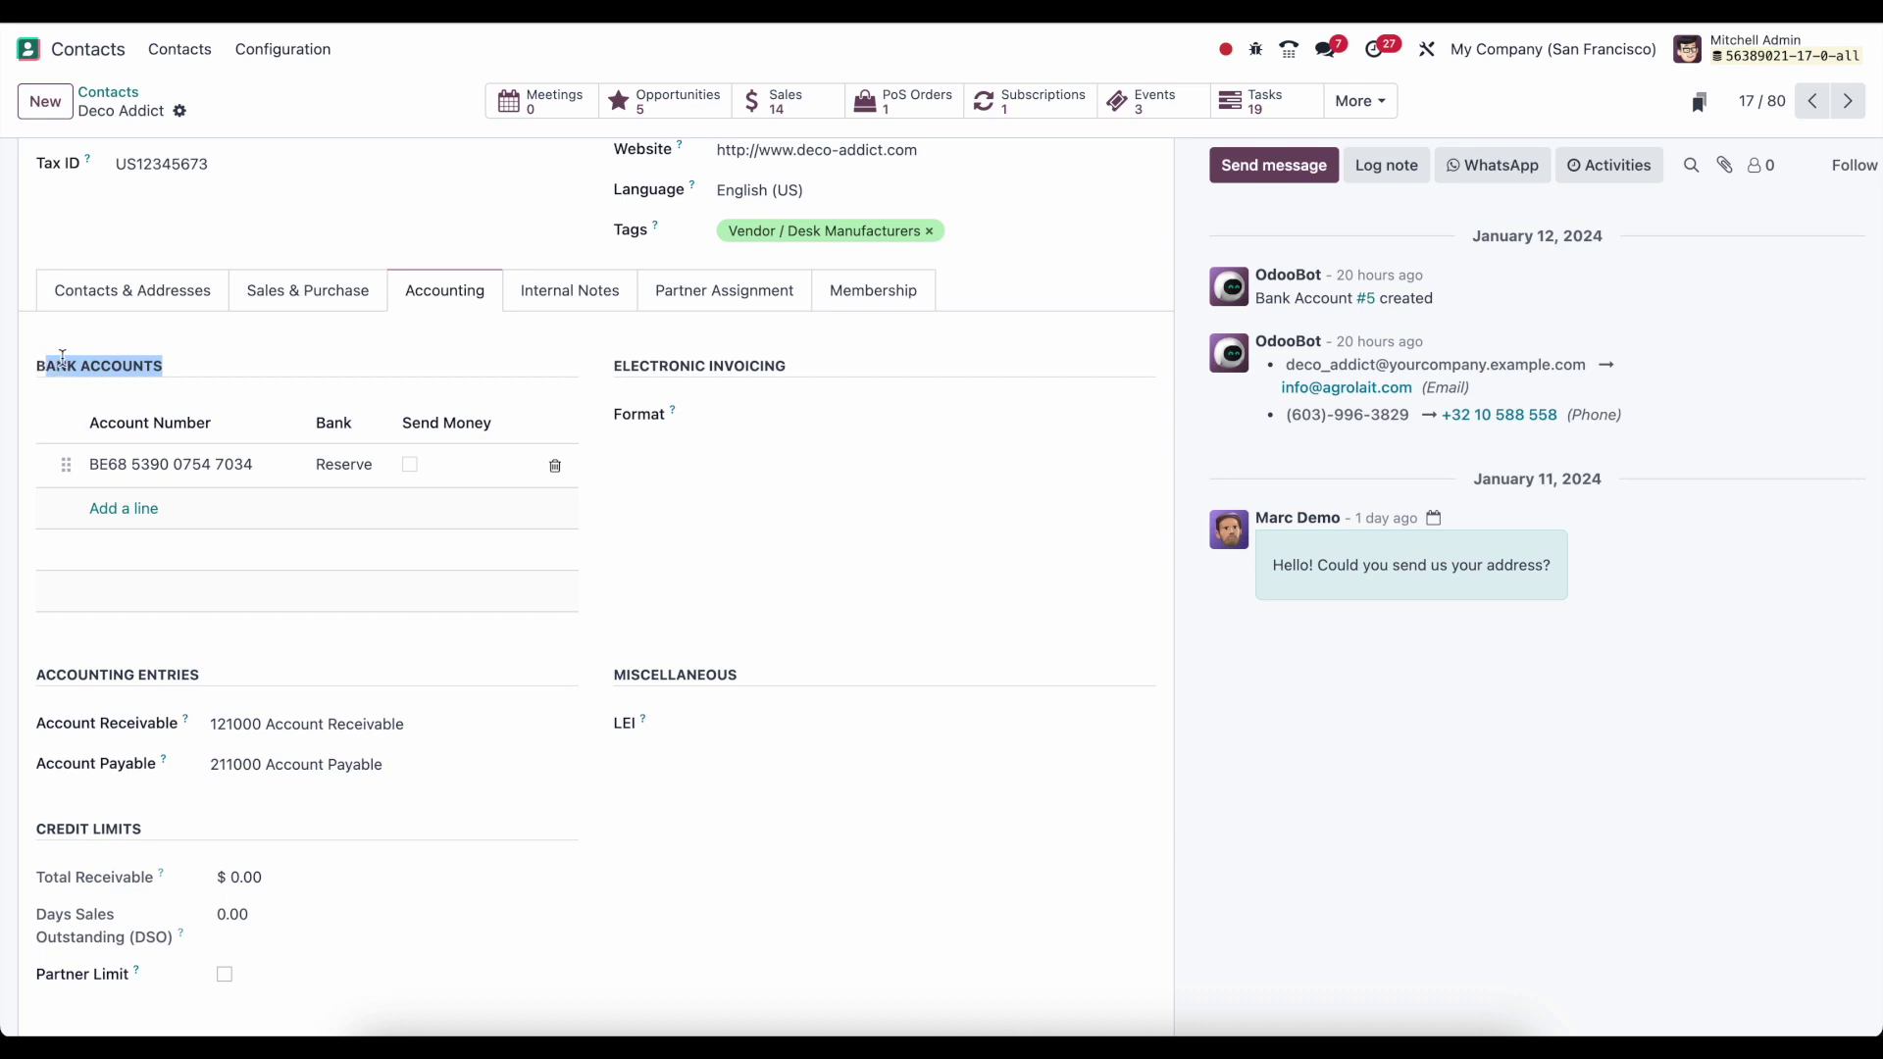
pyautogui.scroll(1, 61, 357)
pyautogui.click(69, 378)
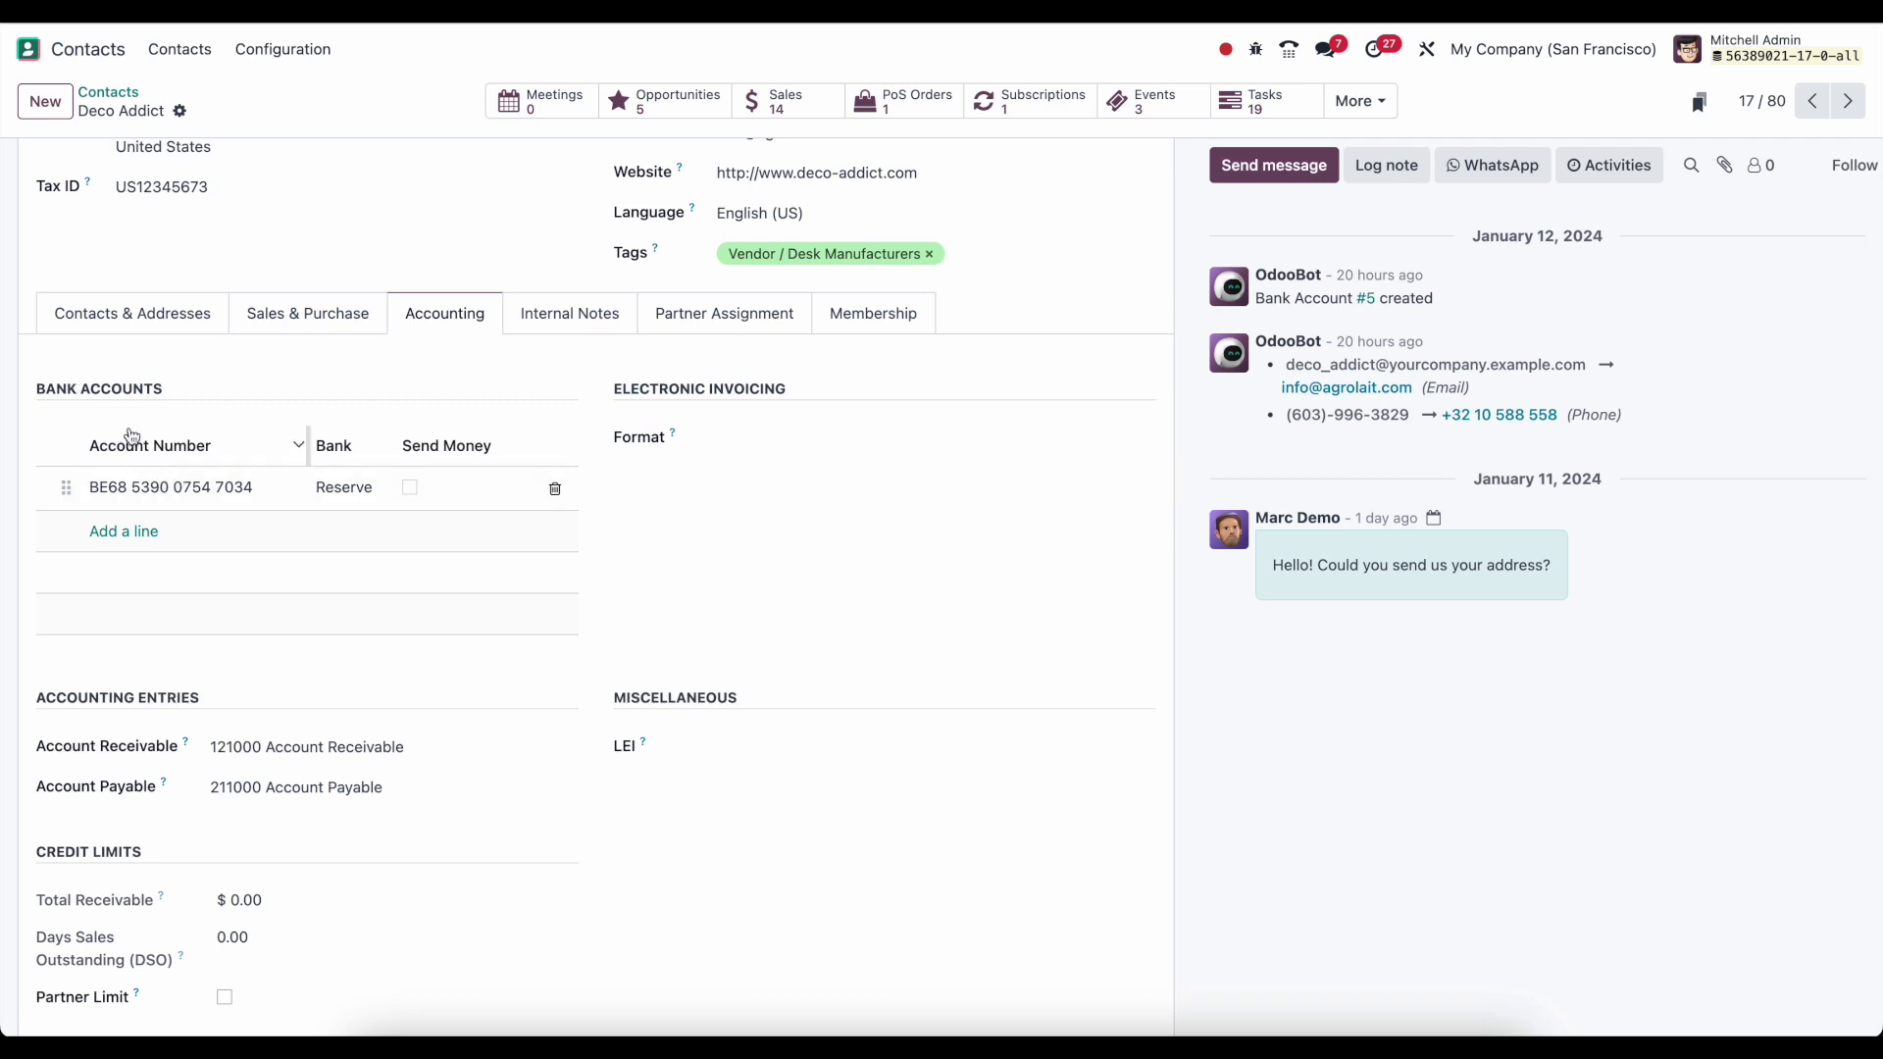
pyautogui.click(138, 484)
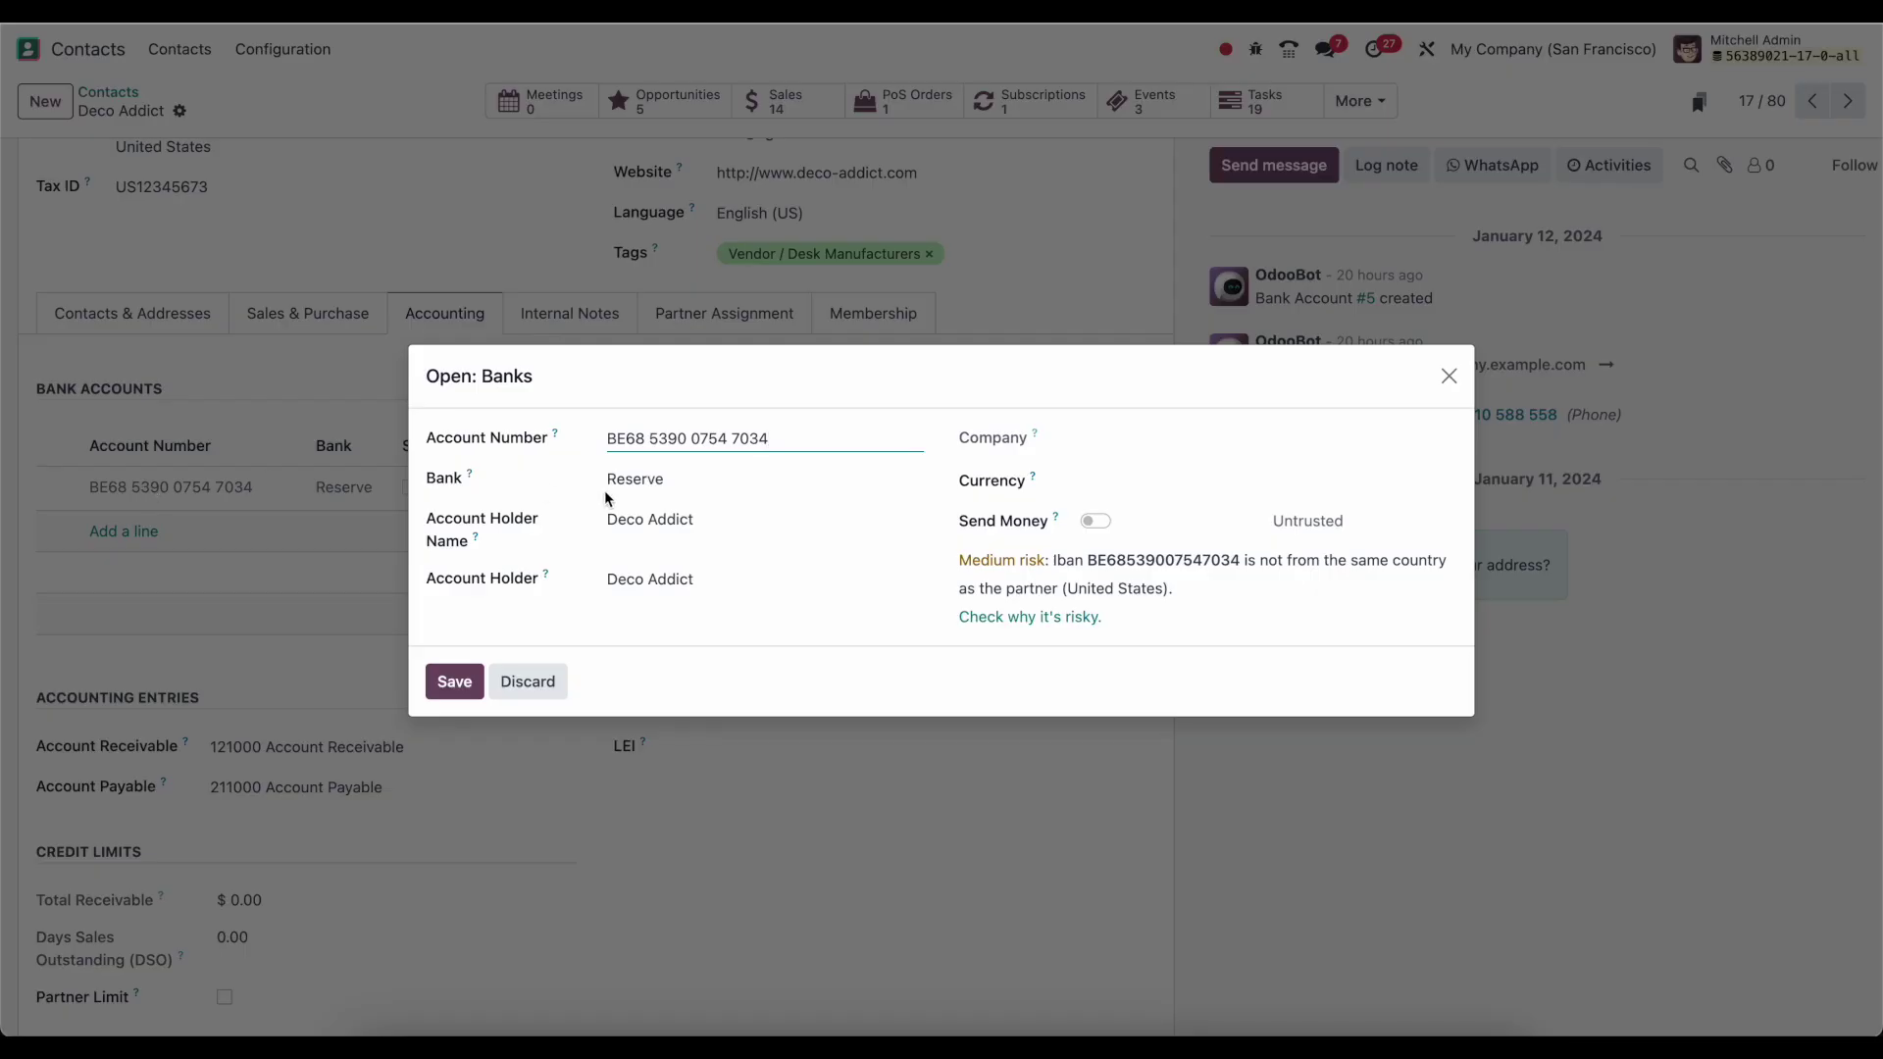
# Inspect the Bank and Currency lists, tick Send Money, then discard the bank account edits.
pyautogui.doubleClick(706, 439)
pyautogui.click(677, 480)
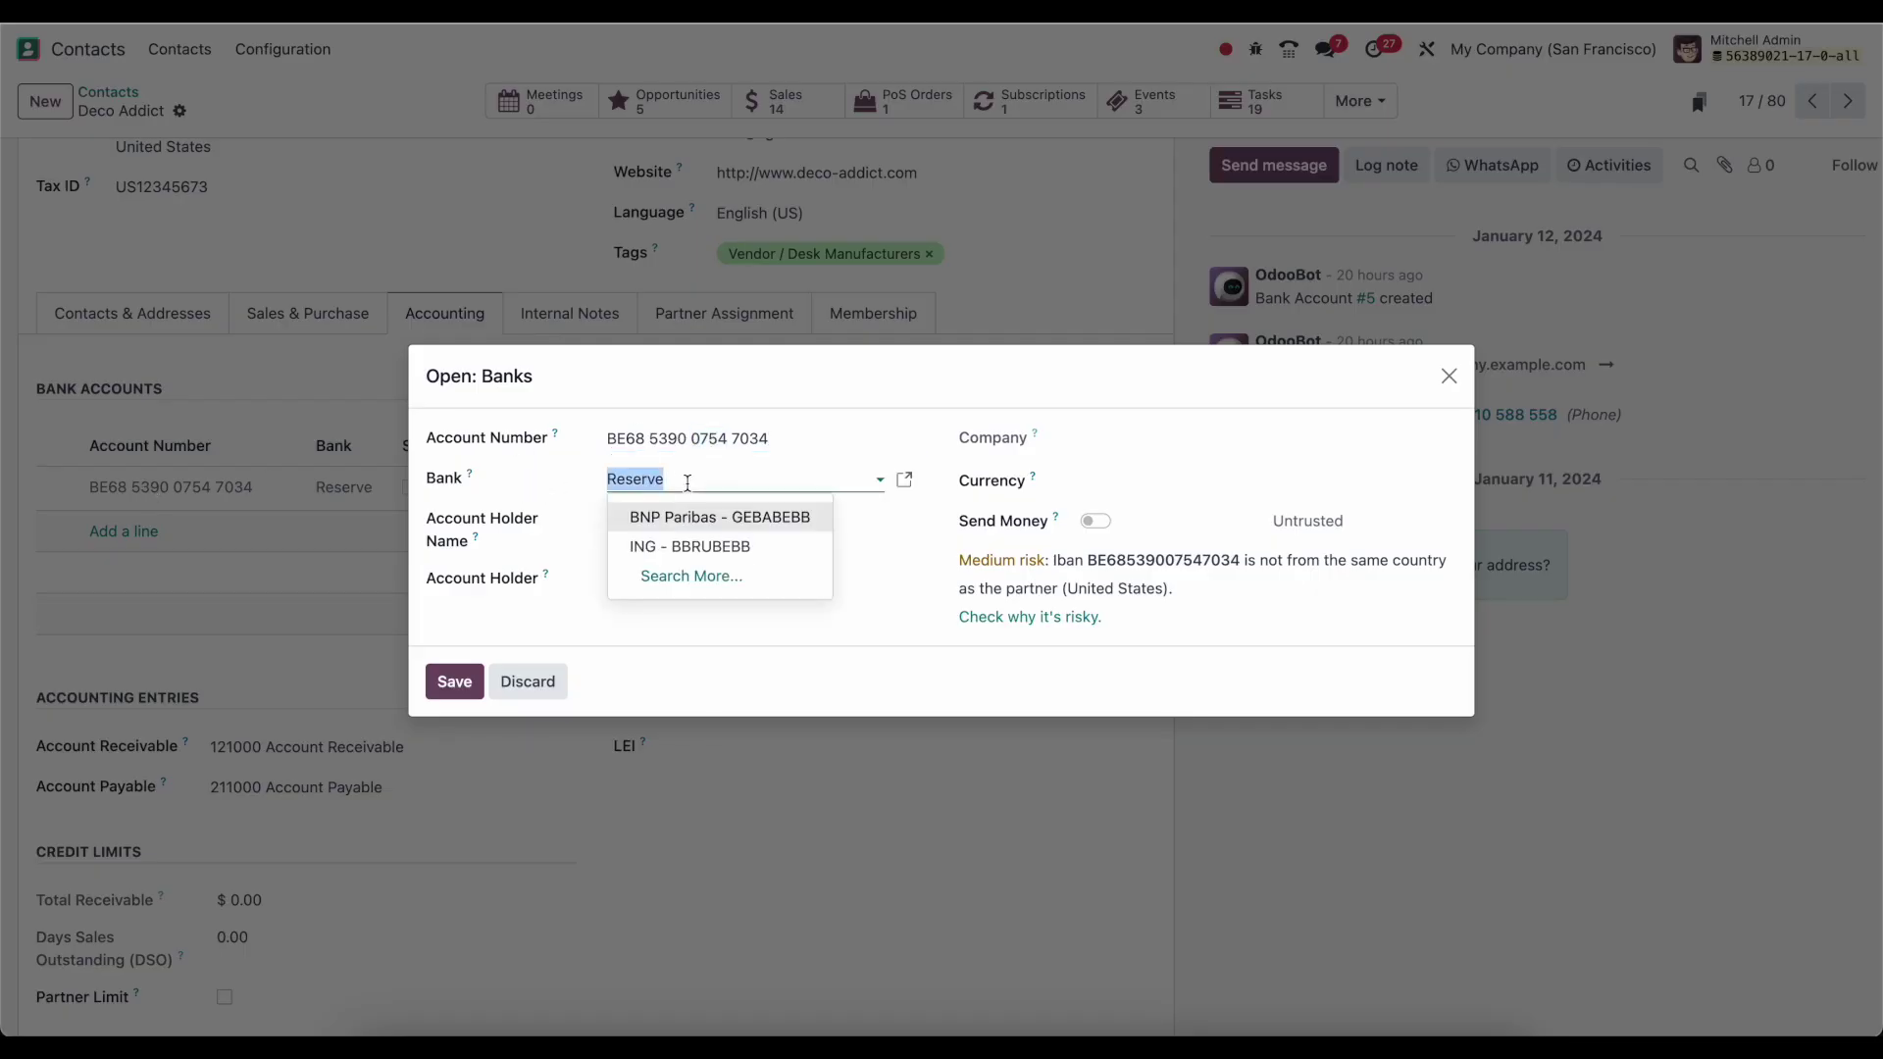
pyautogui.click(584, 487)
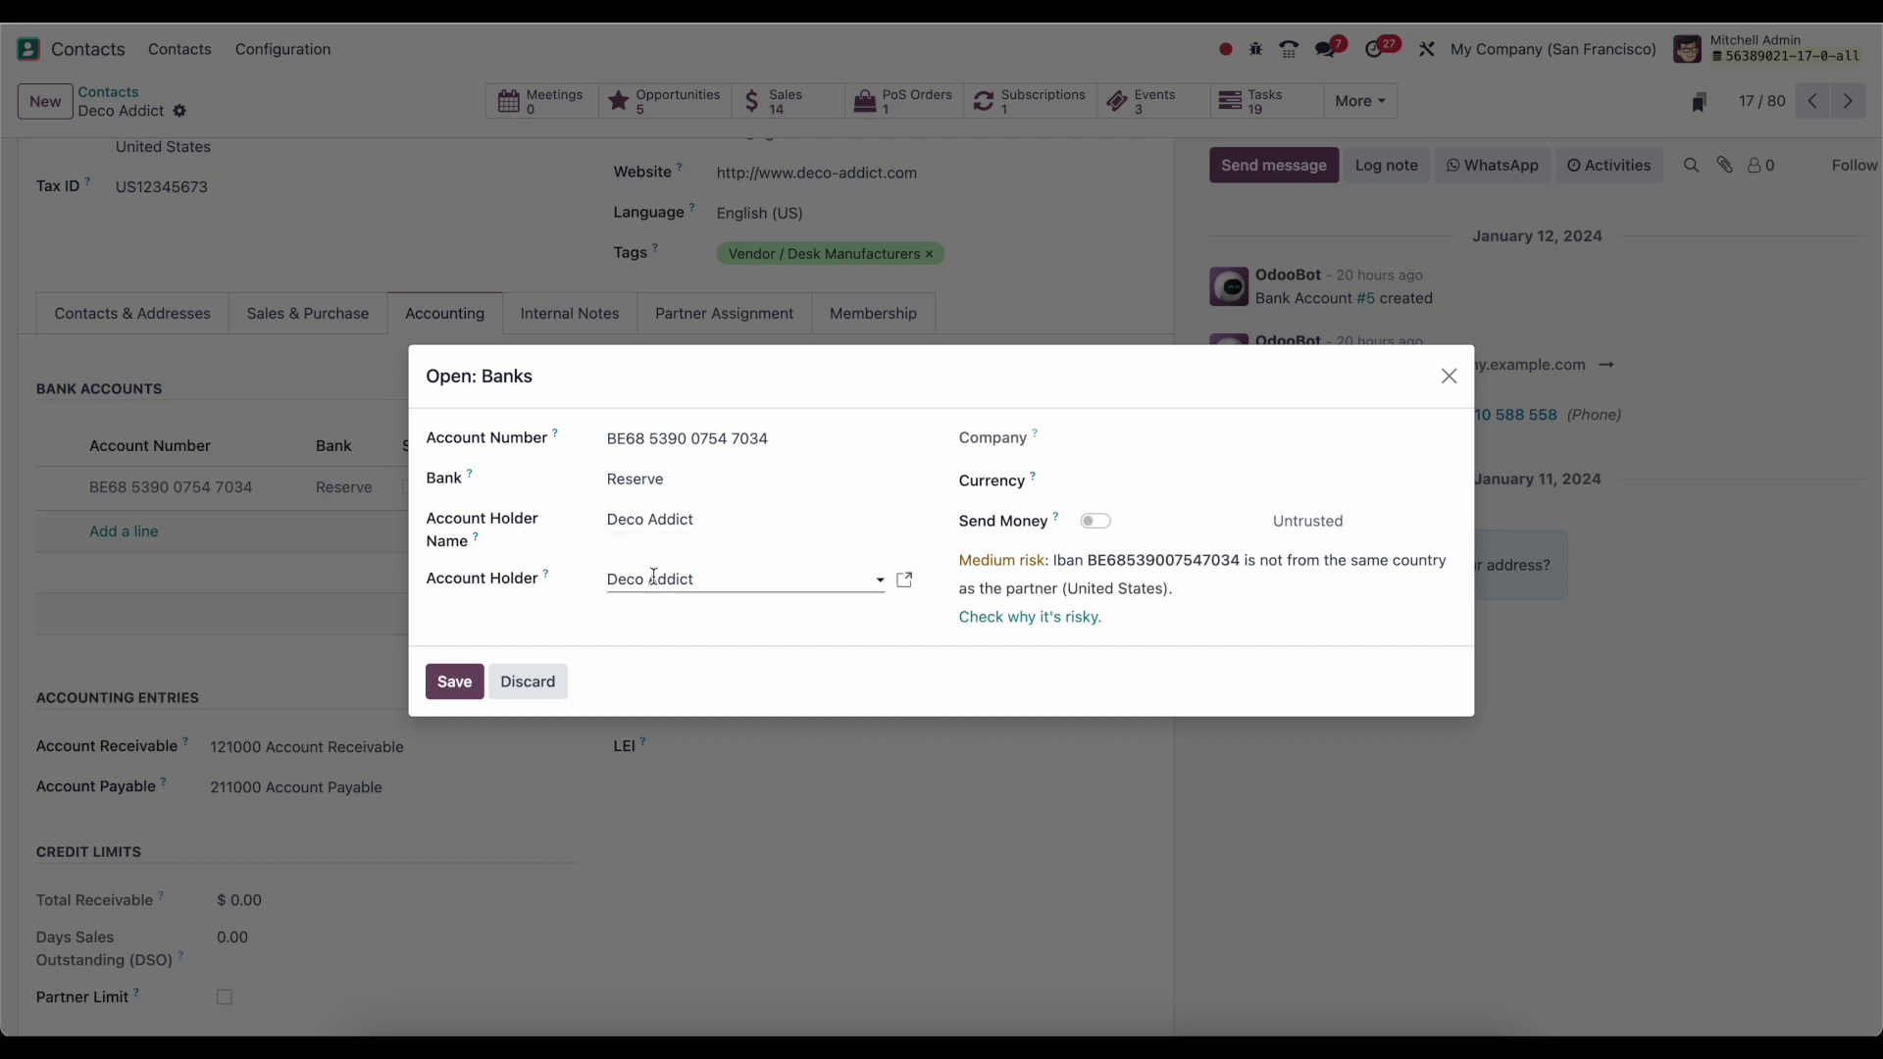
pyautogui.click(1128, 482)
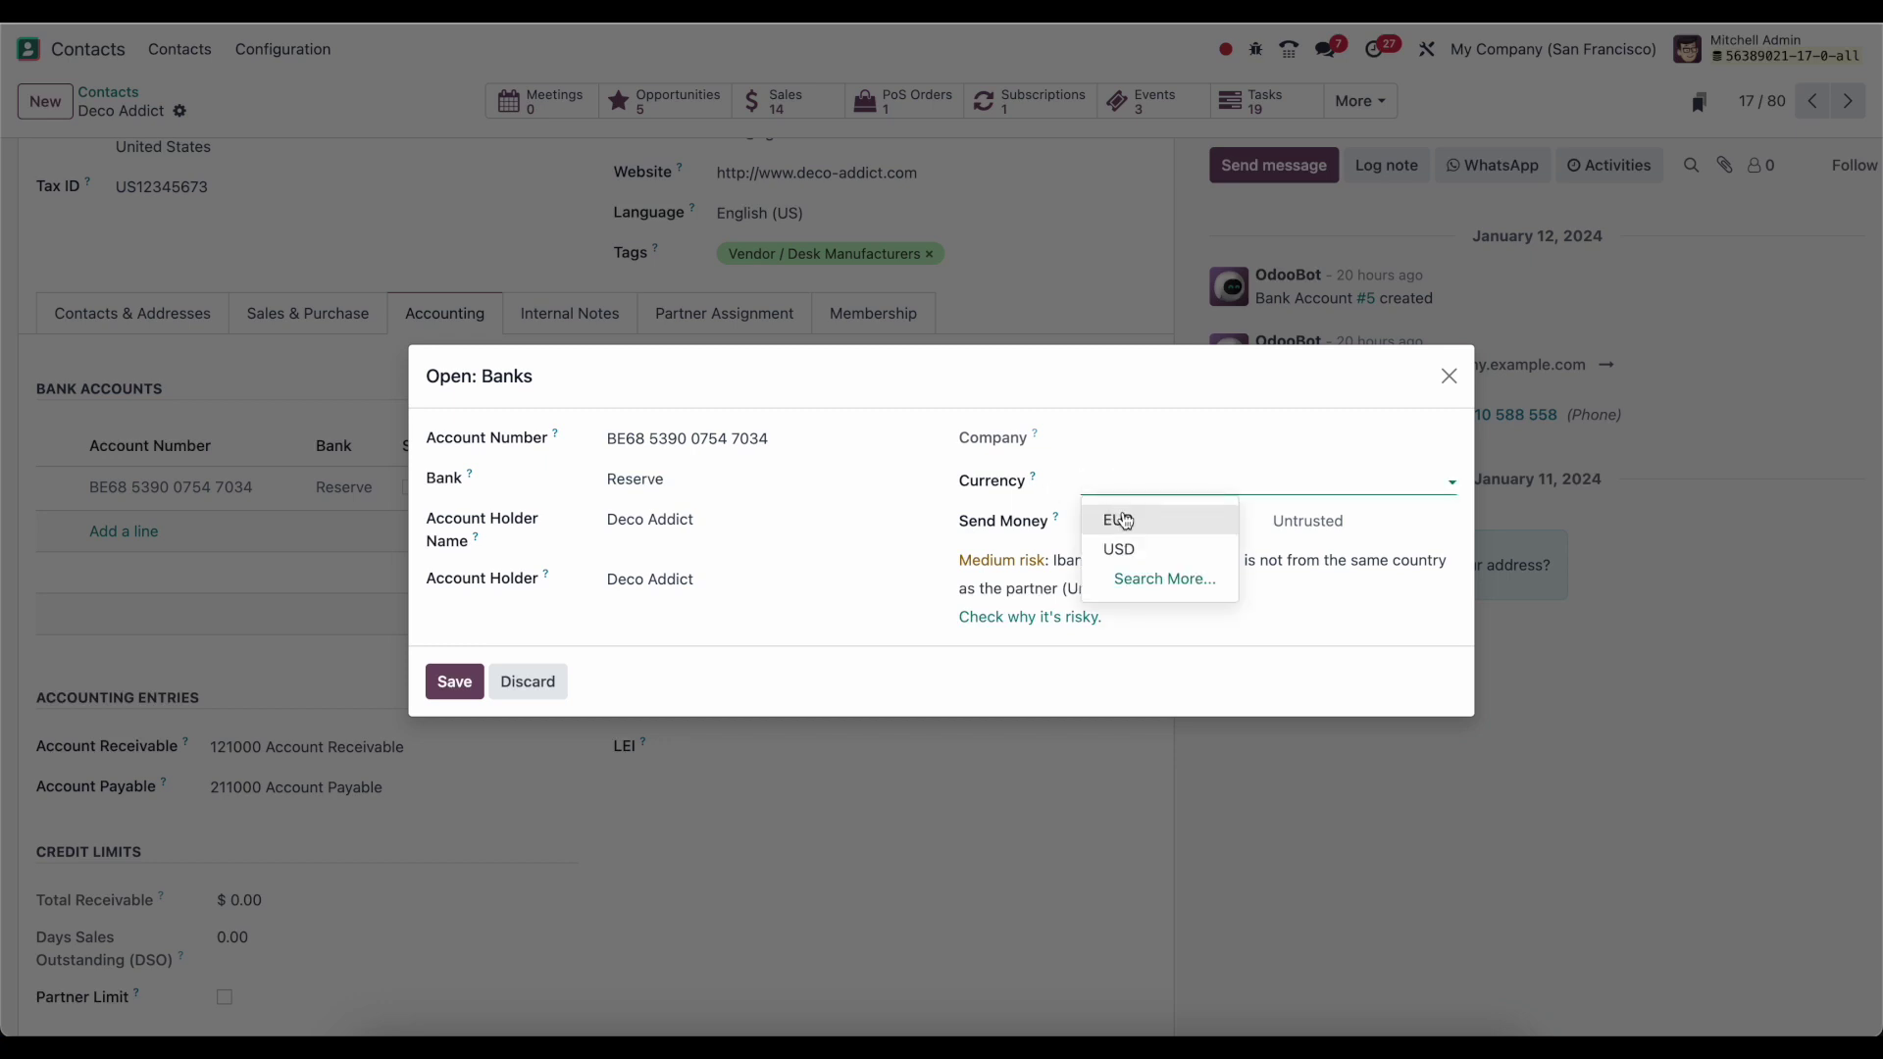
pyautogui.click(974, 496)
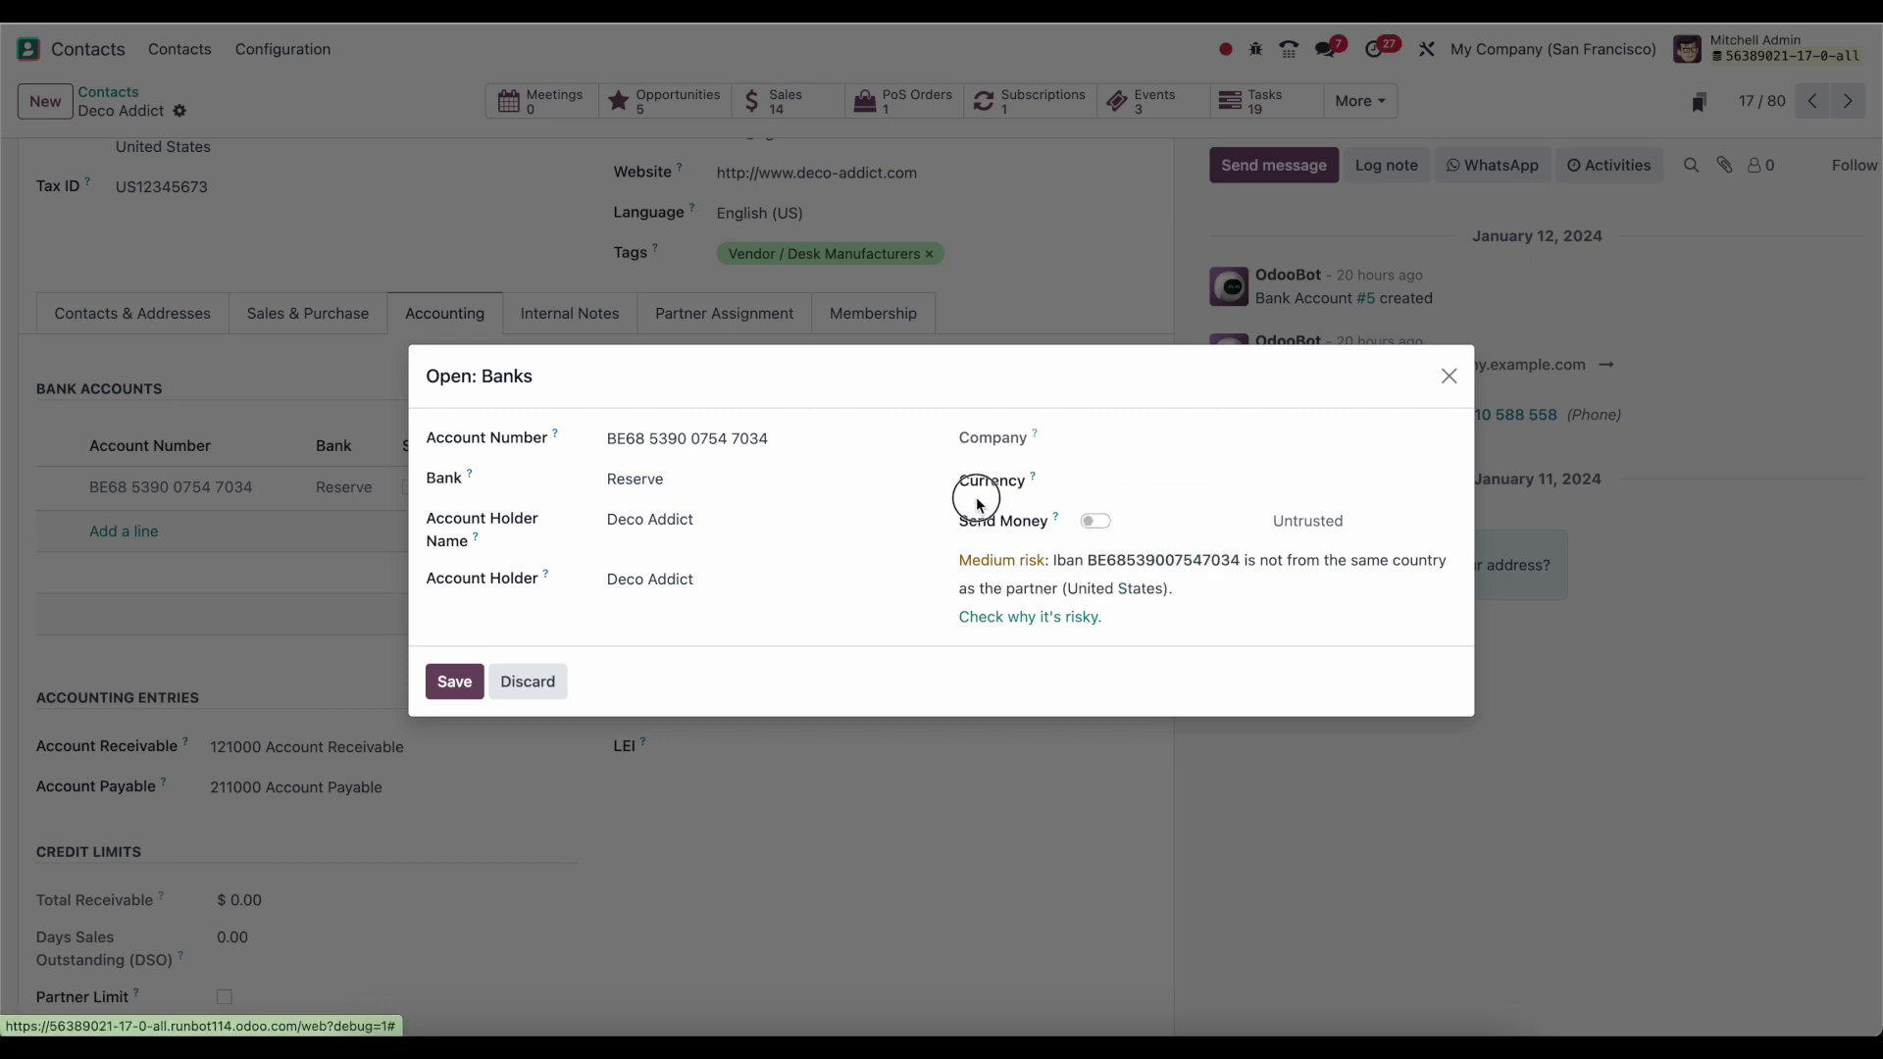
pyautogui.click(1104, 526)
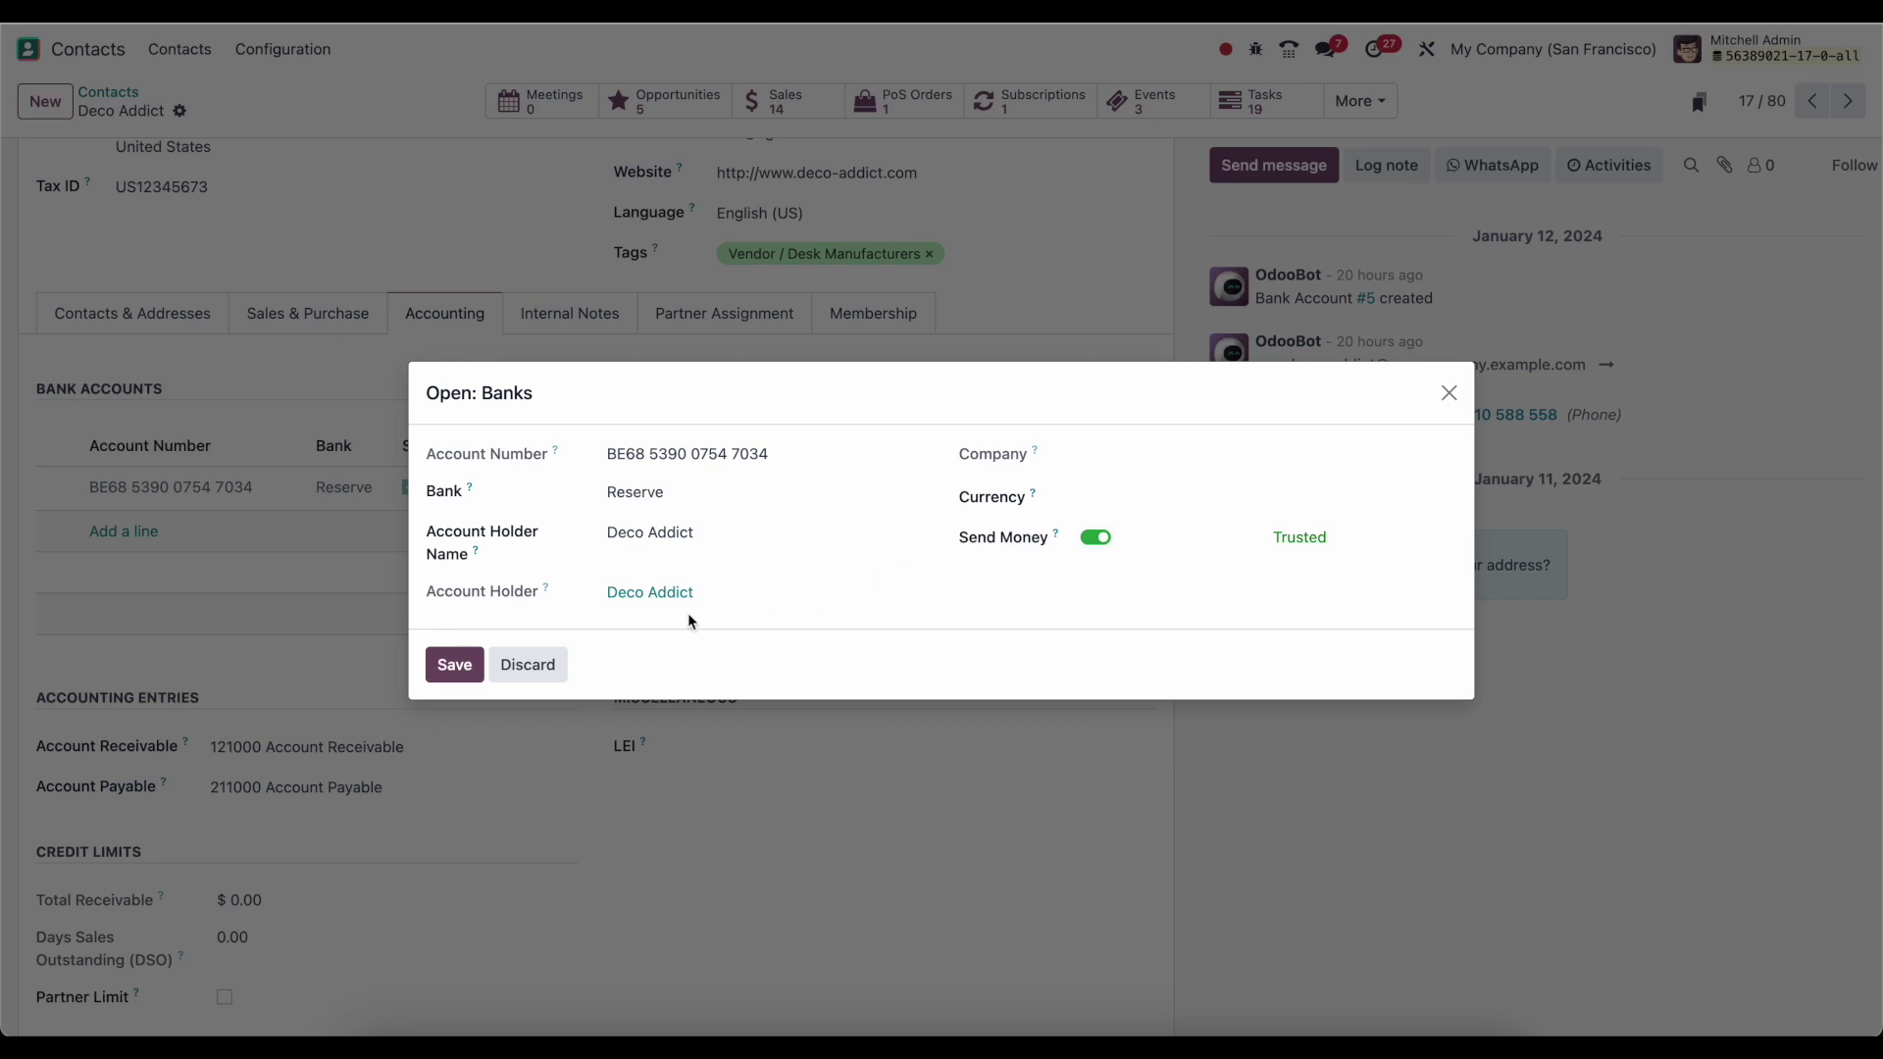
pyautogui.click(553, 664)
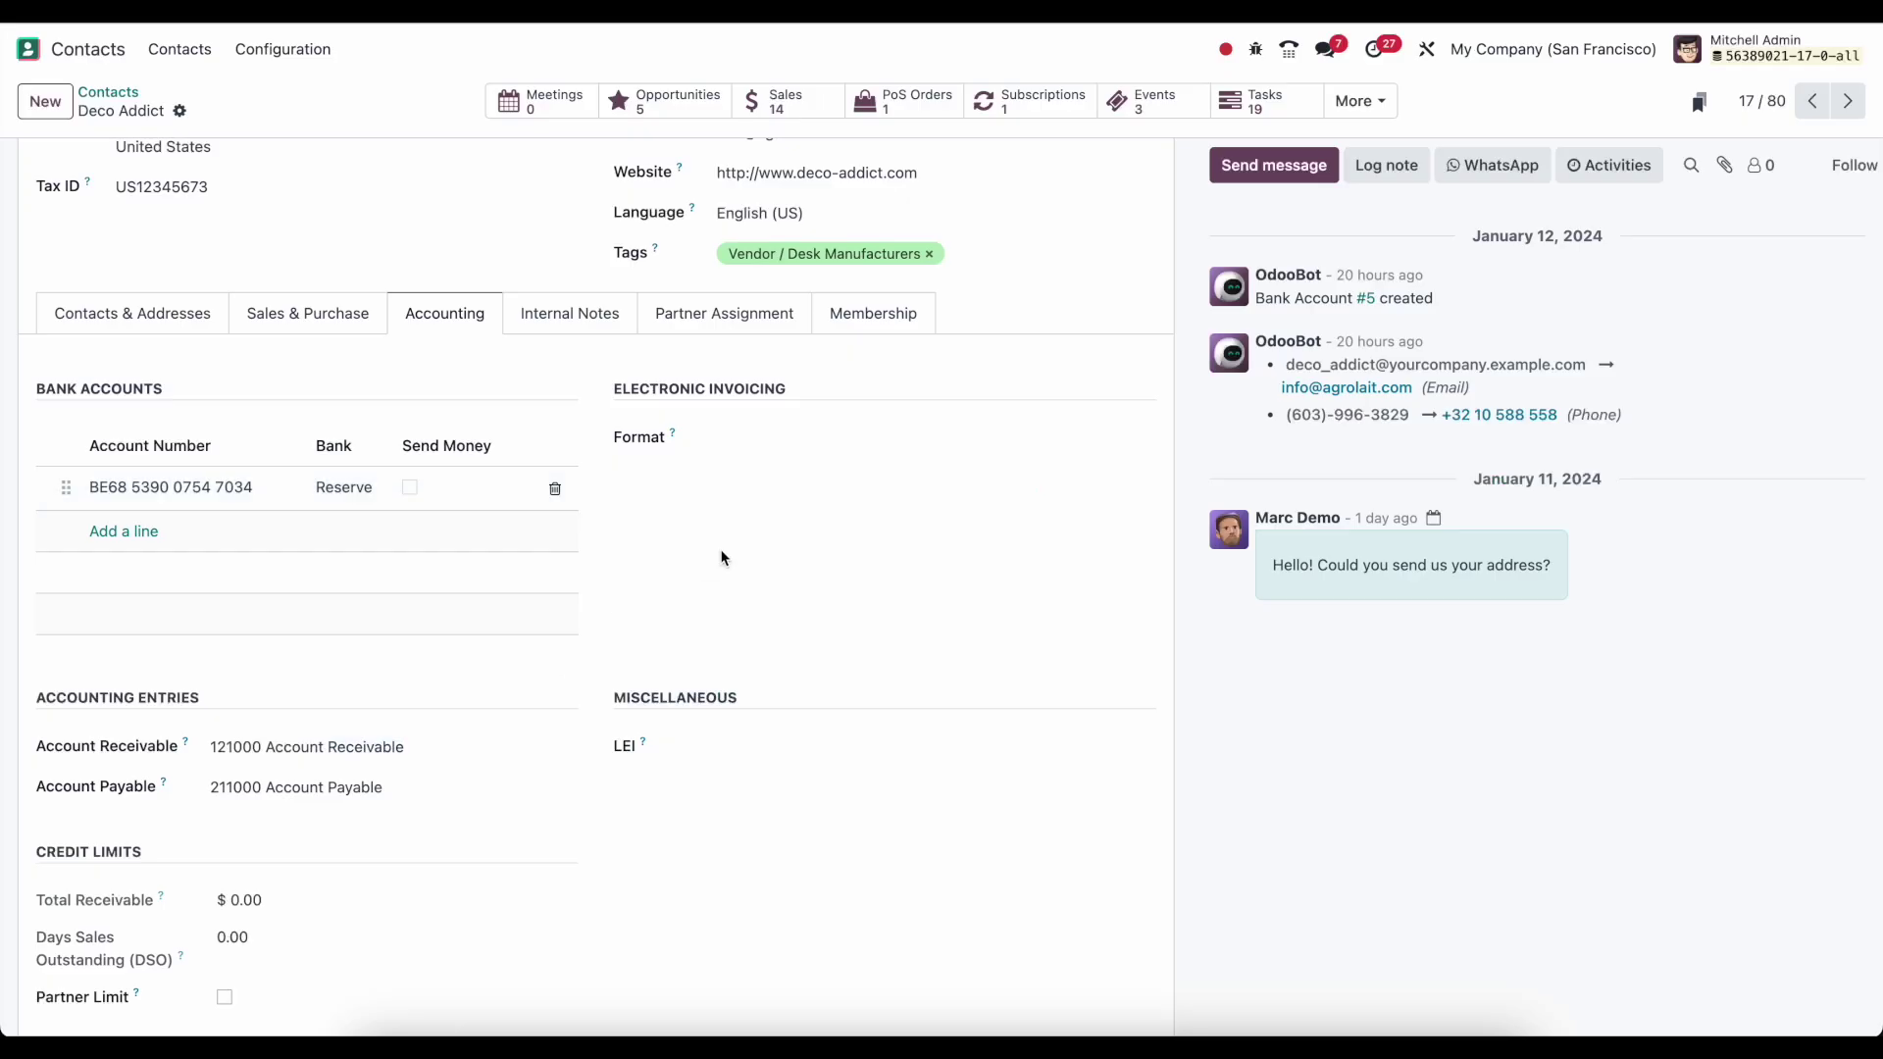
# Look through the e-invoicing format list without choosing a format.
pyautogui.click(742, 451)
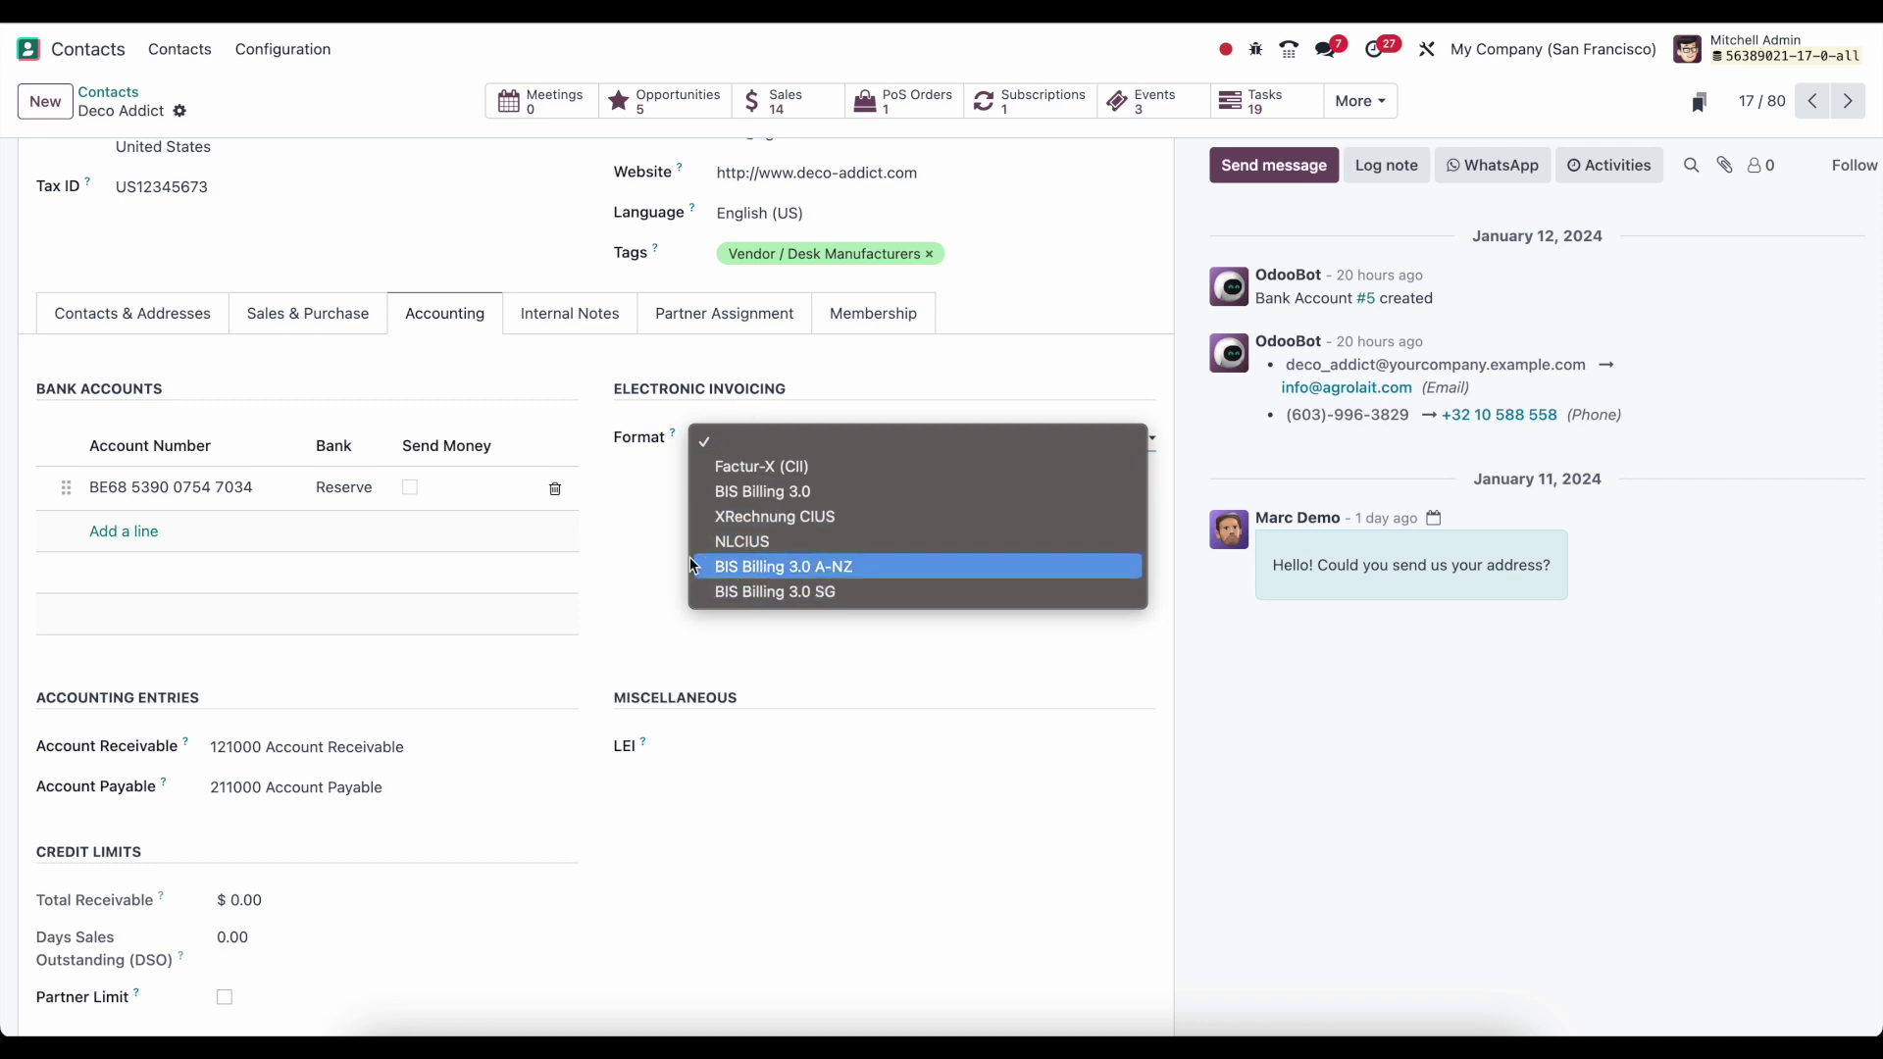
pyautogui.click(649, 529)
pyautogui.scroll(-1, 649, 530)
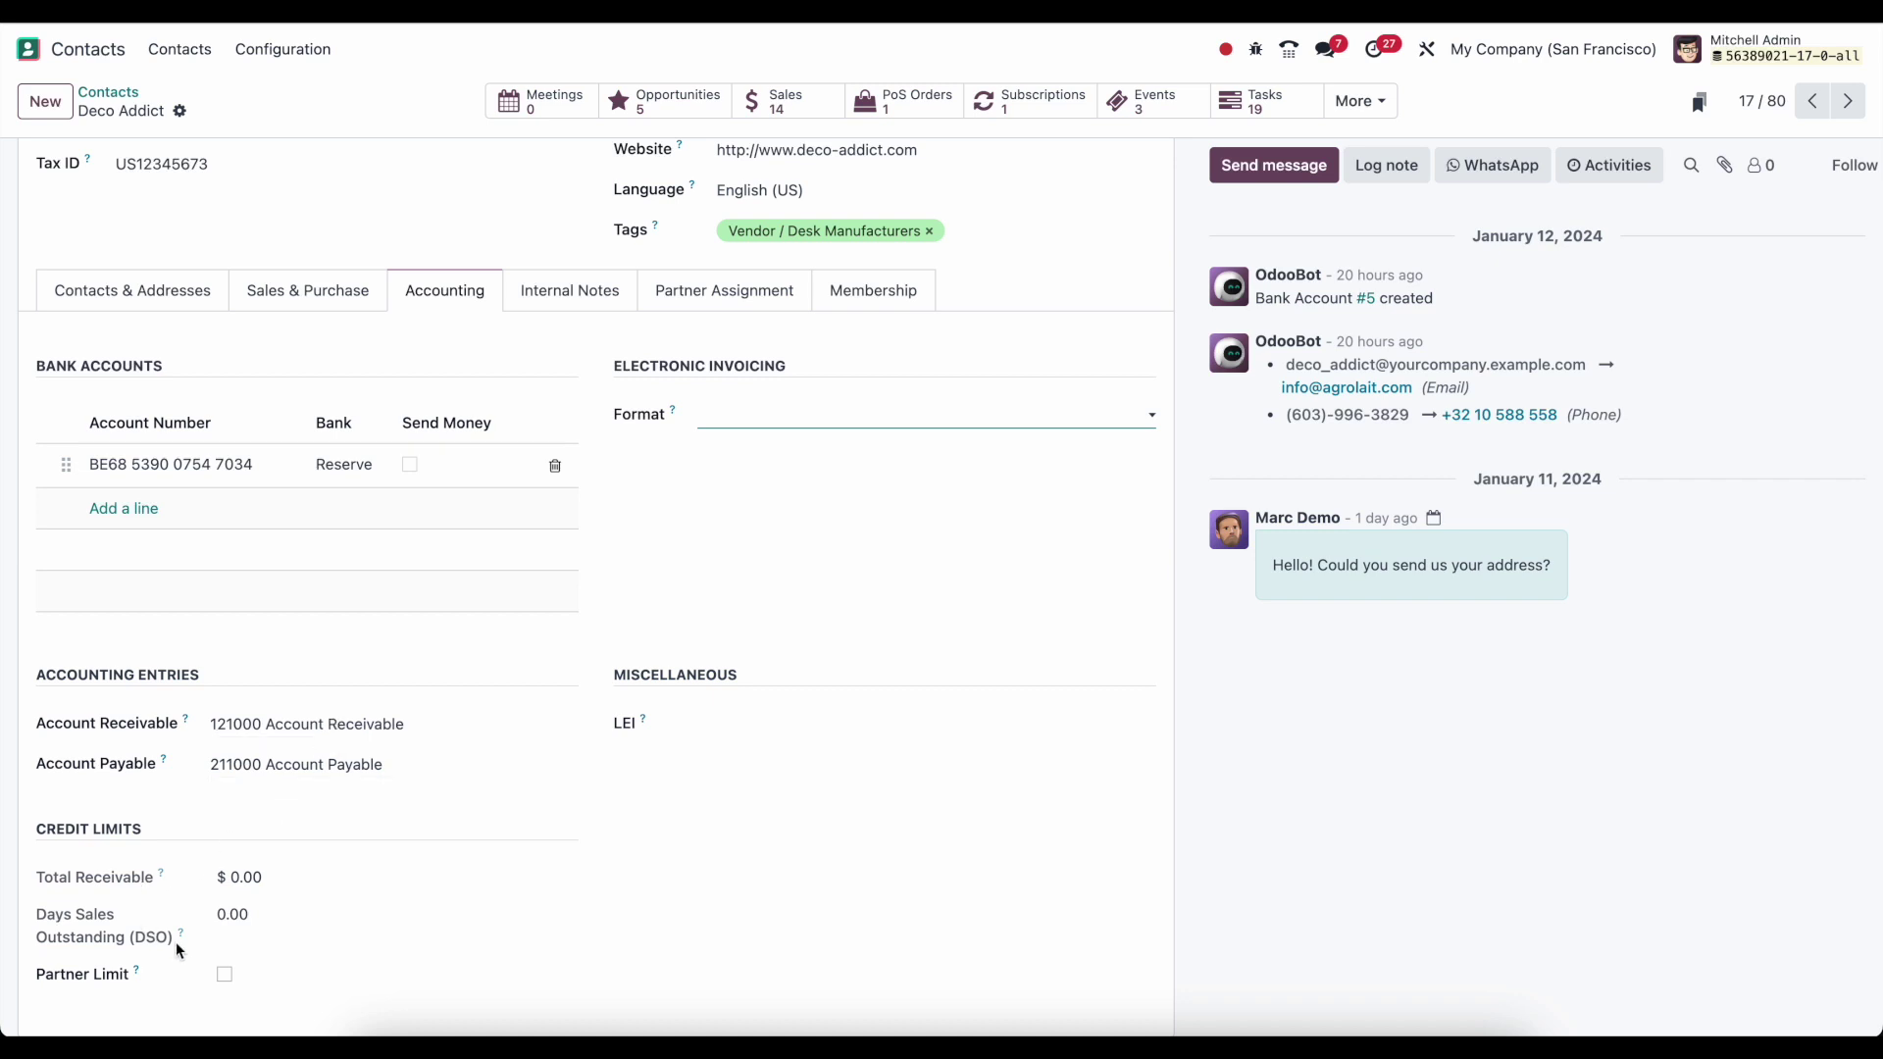
# Enable a Partner Limit of 1,000.00 and save the Deco Addict contact.
pyautogui.click(223, 974)
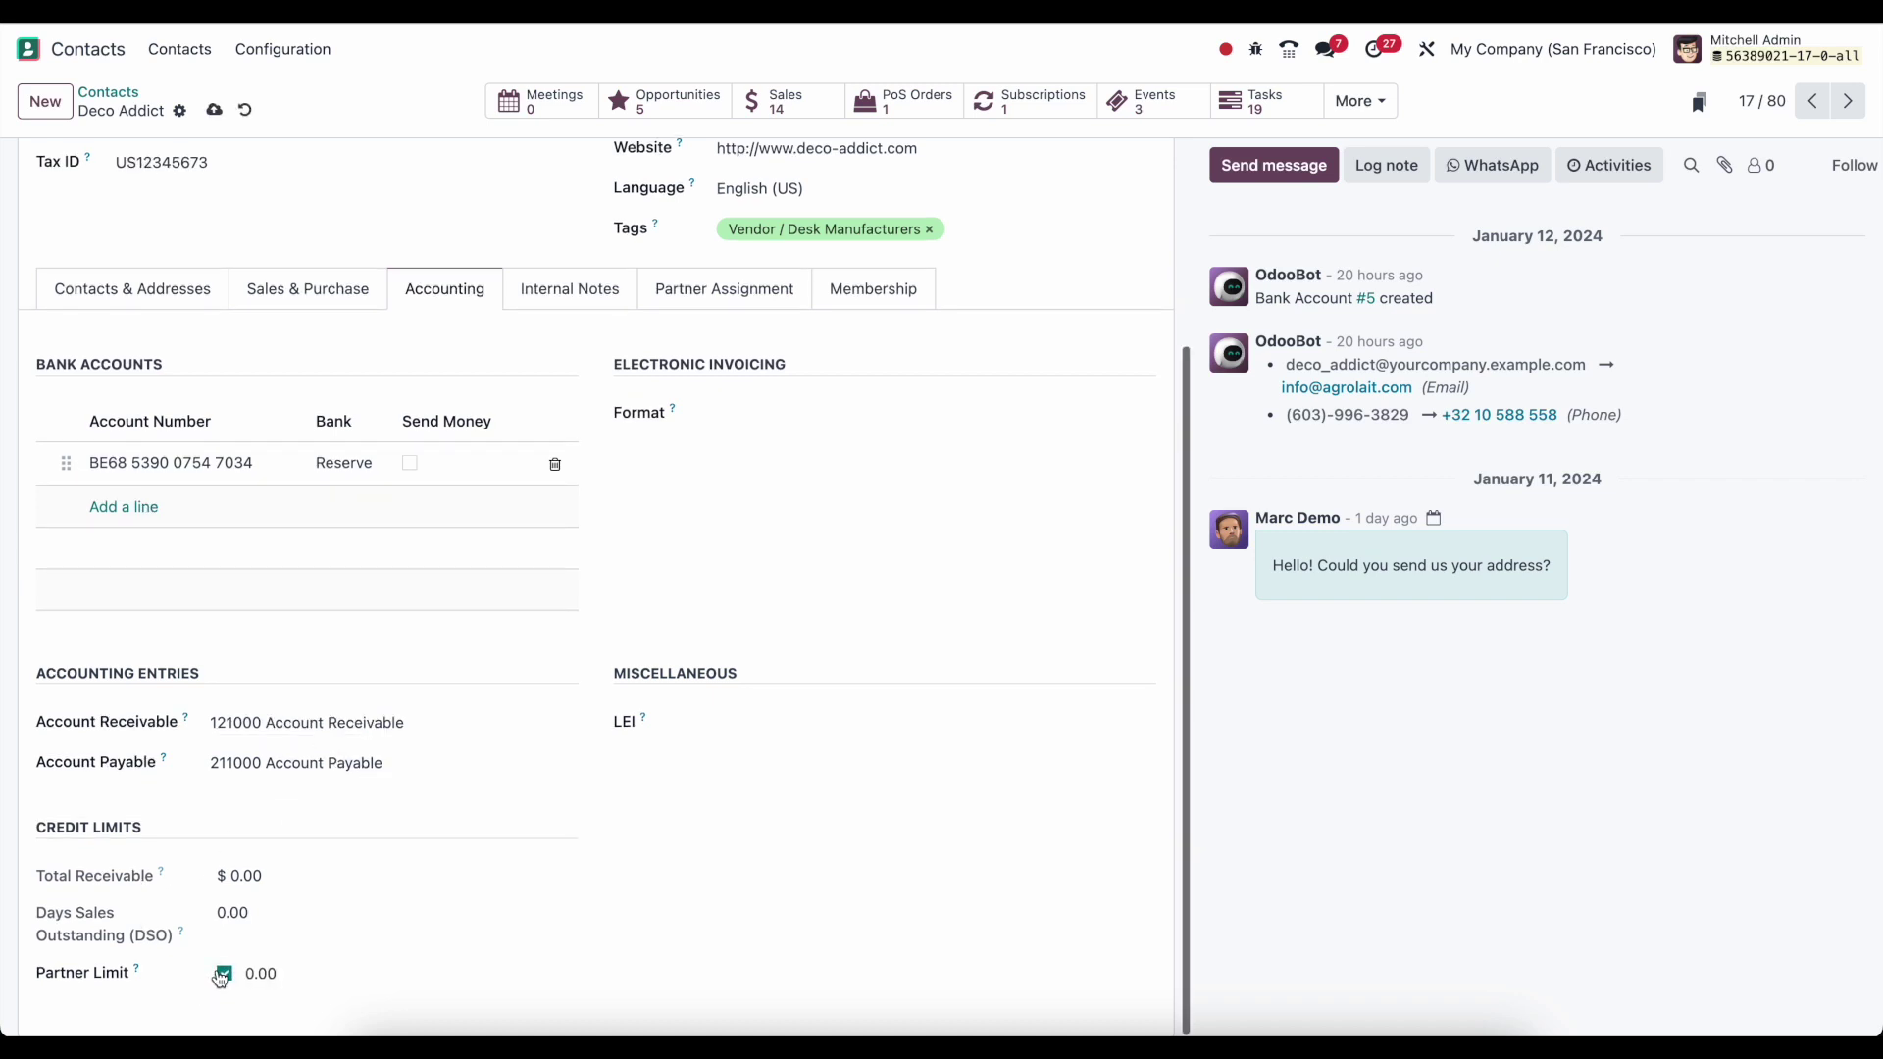
pyautogui.click(292, 973)
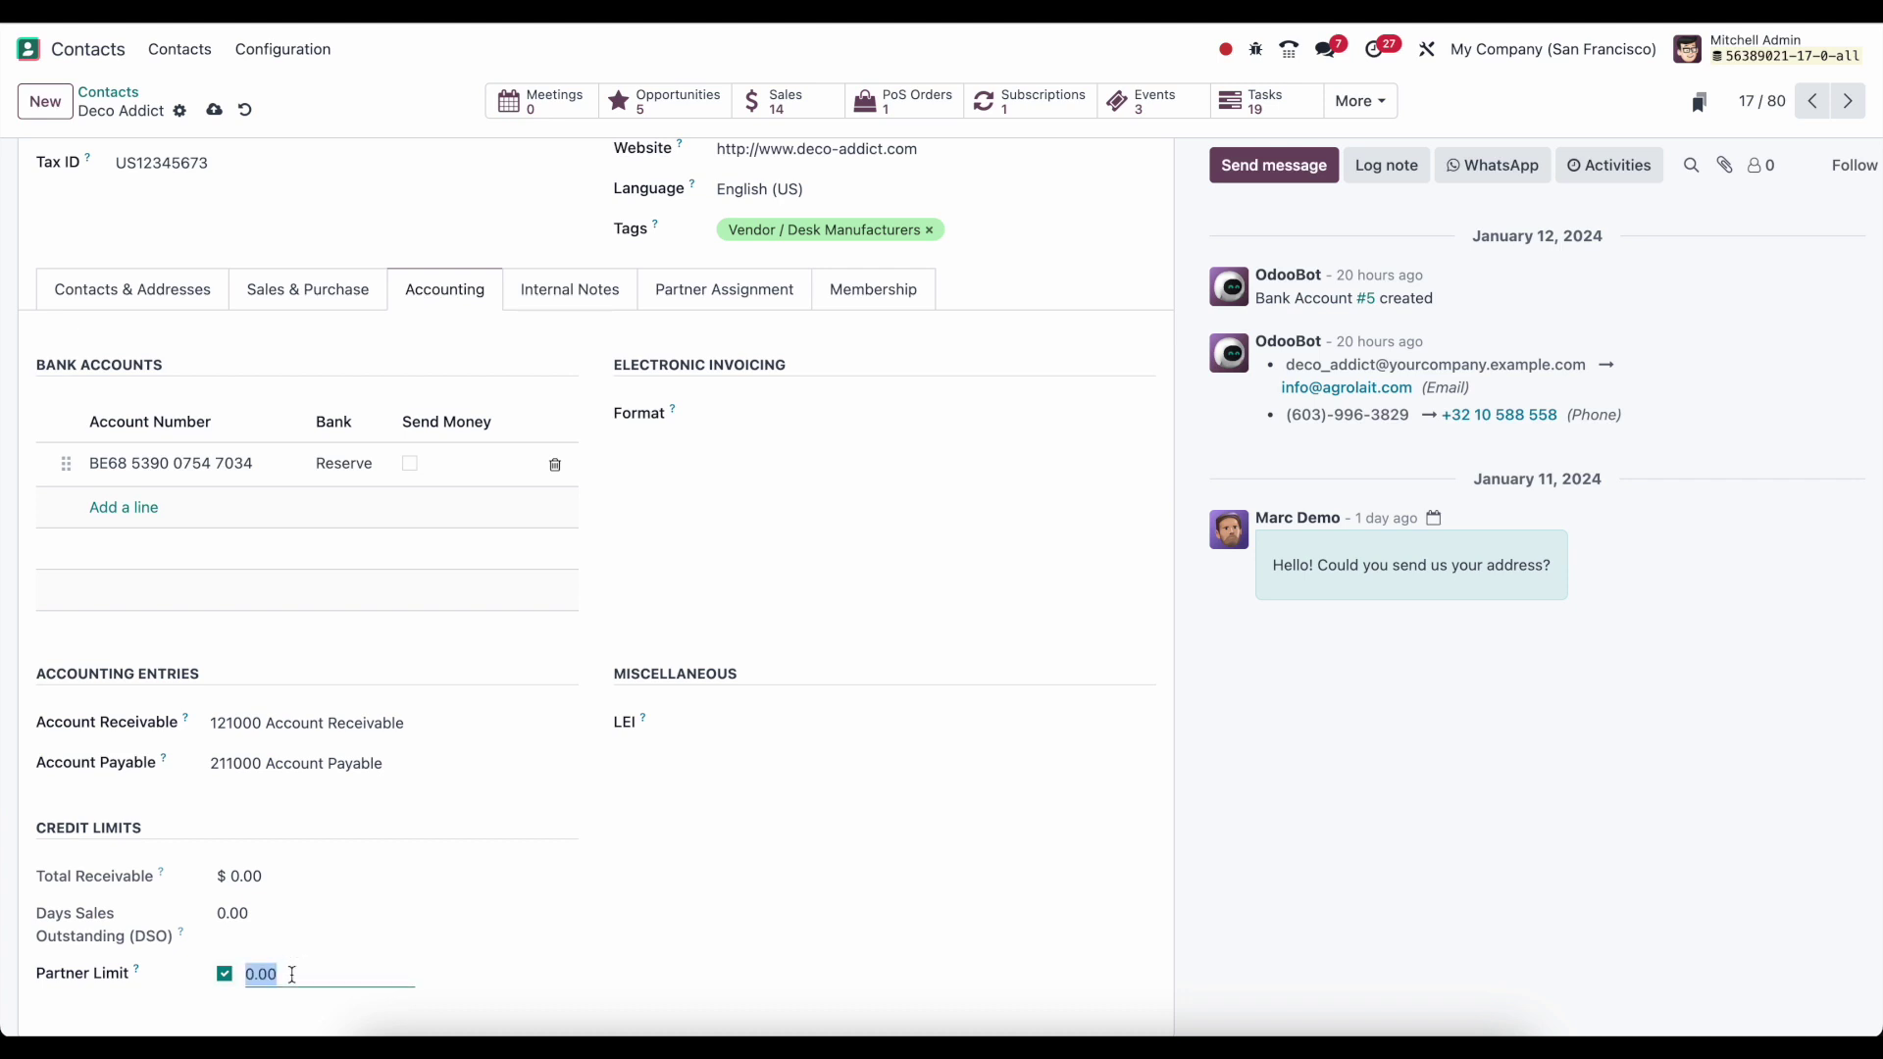
pyautogui.write('1000')
pyautogui.click(468, 957)
pyautogui.click(214, 109)
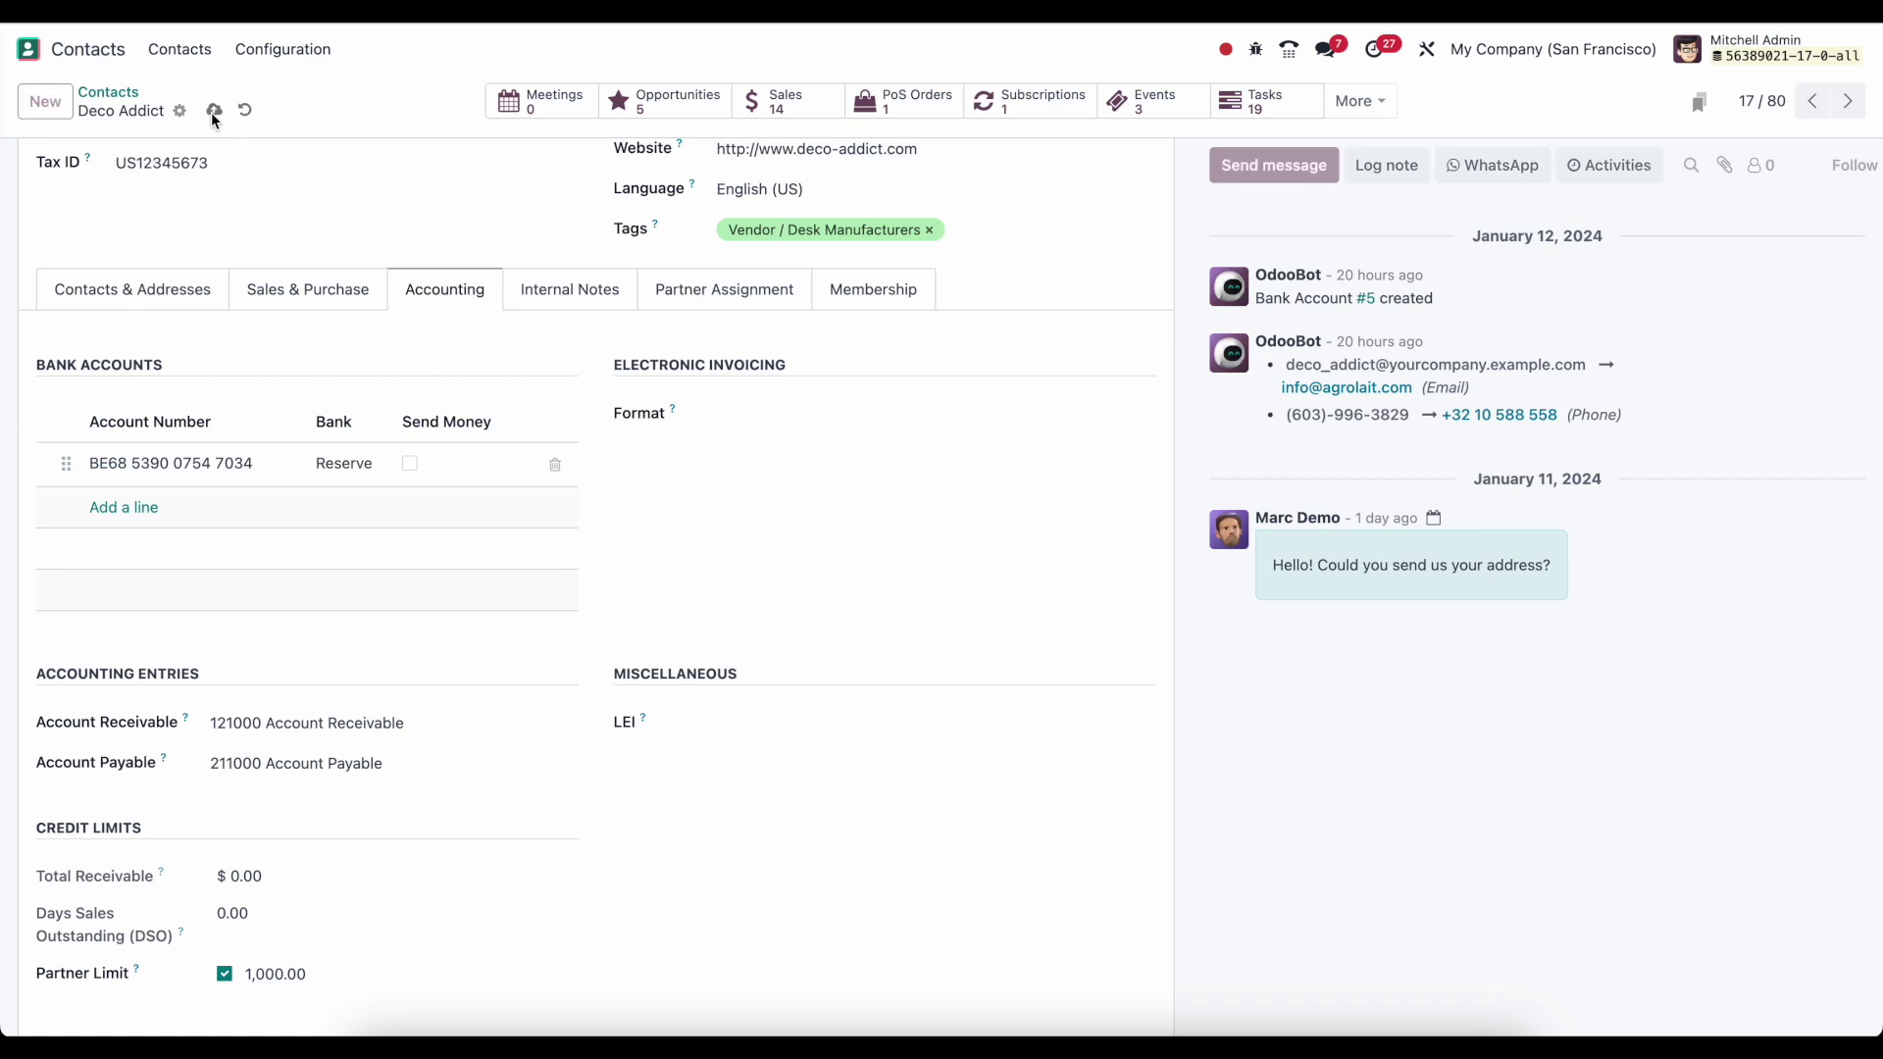
pyautogui.scroll(2, 343, 337)
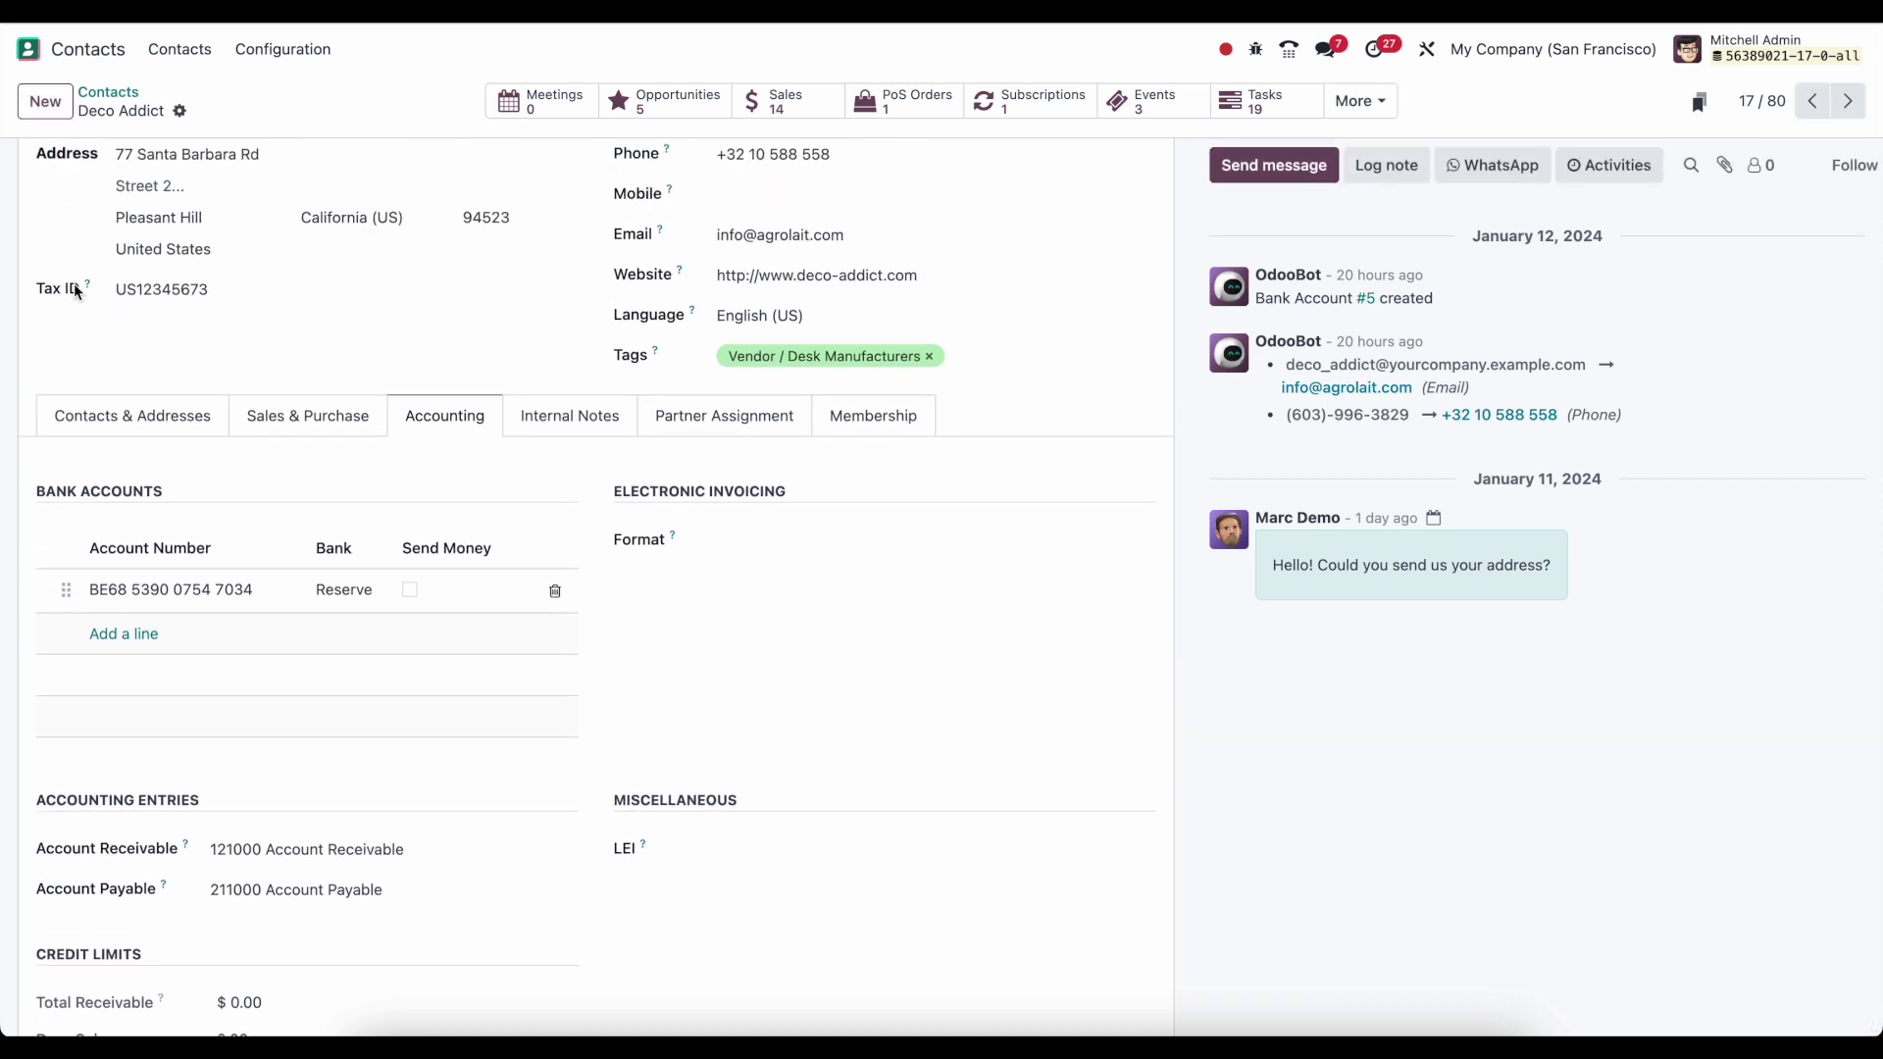
pyautogui.scroll(2, 135, 297)
pyautogui.click(149, 389)
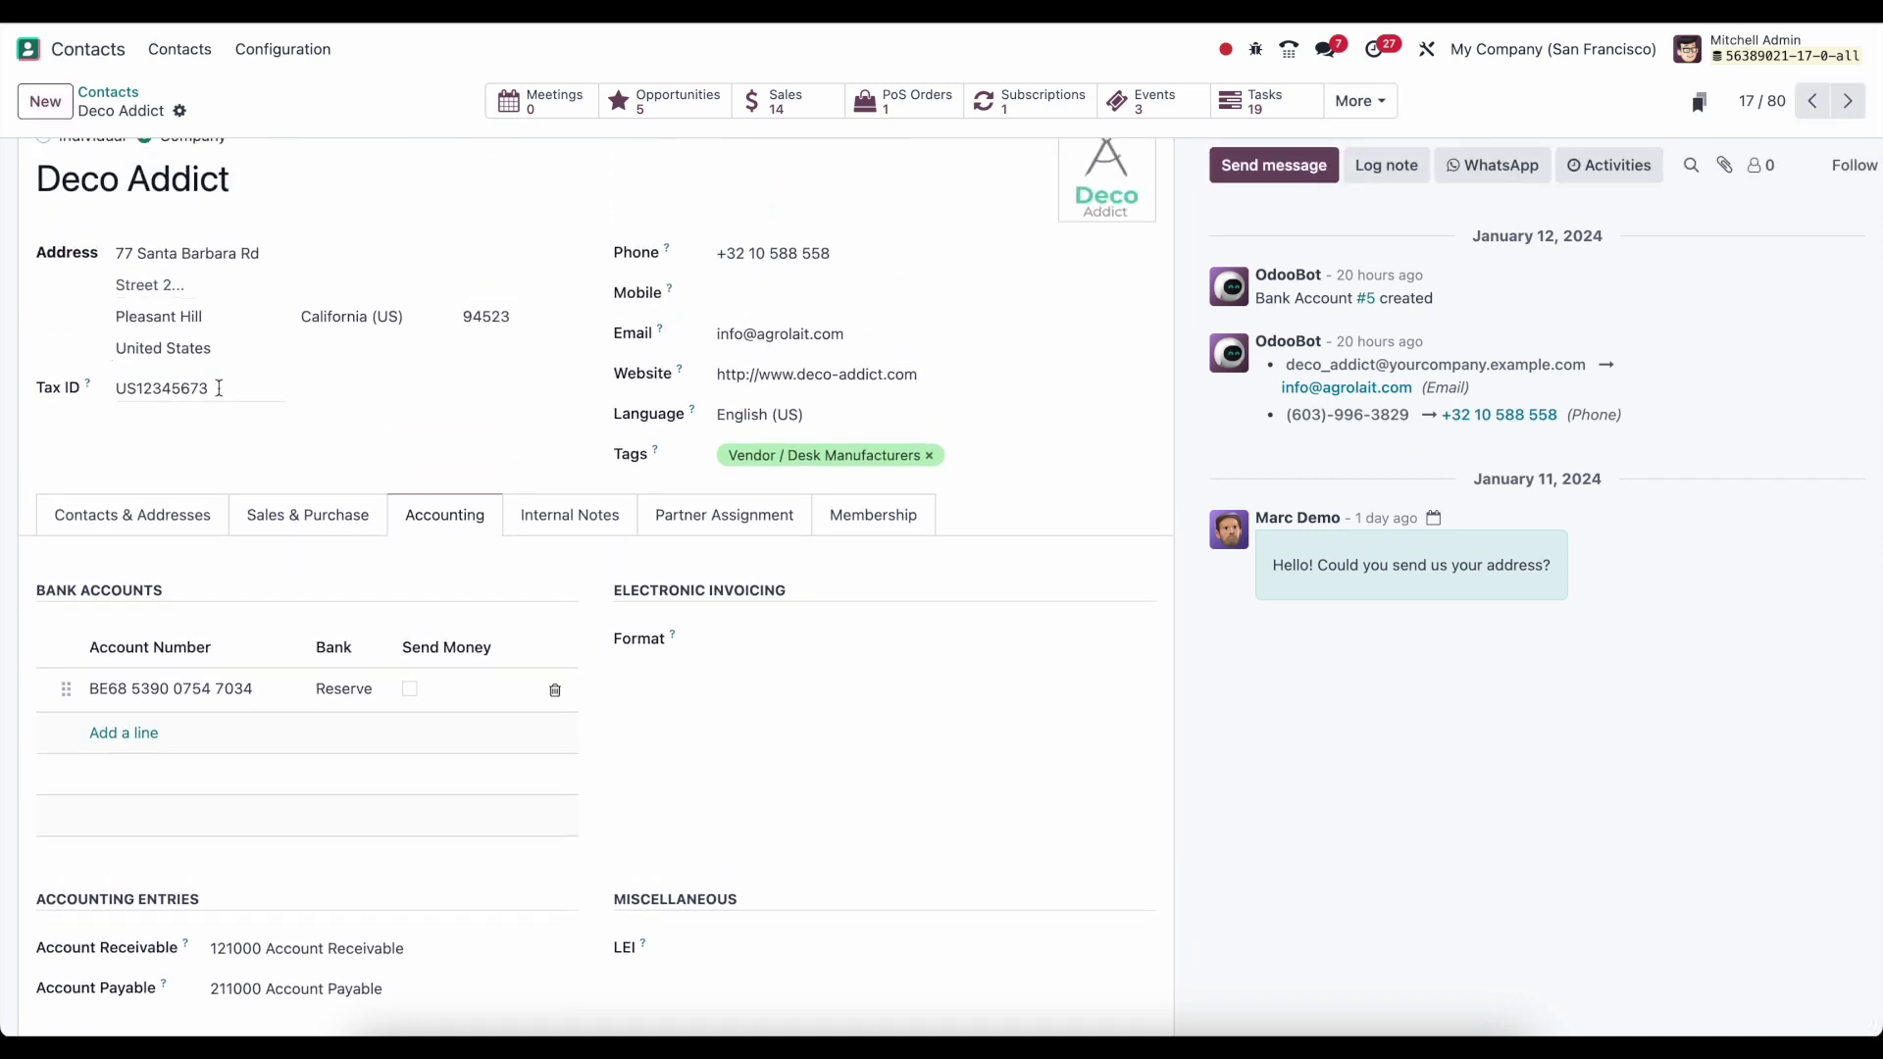
pyautogui.doubleClick(149, 390)
pyautogui.click(72, 444)
pyautogui.scroll(1, 454, 491)
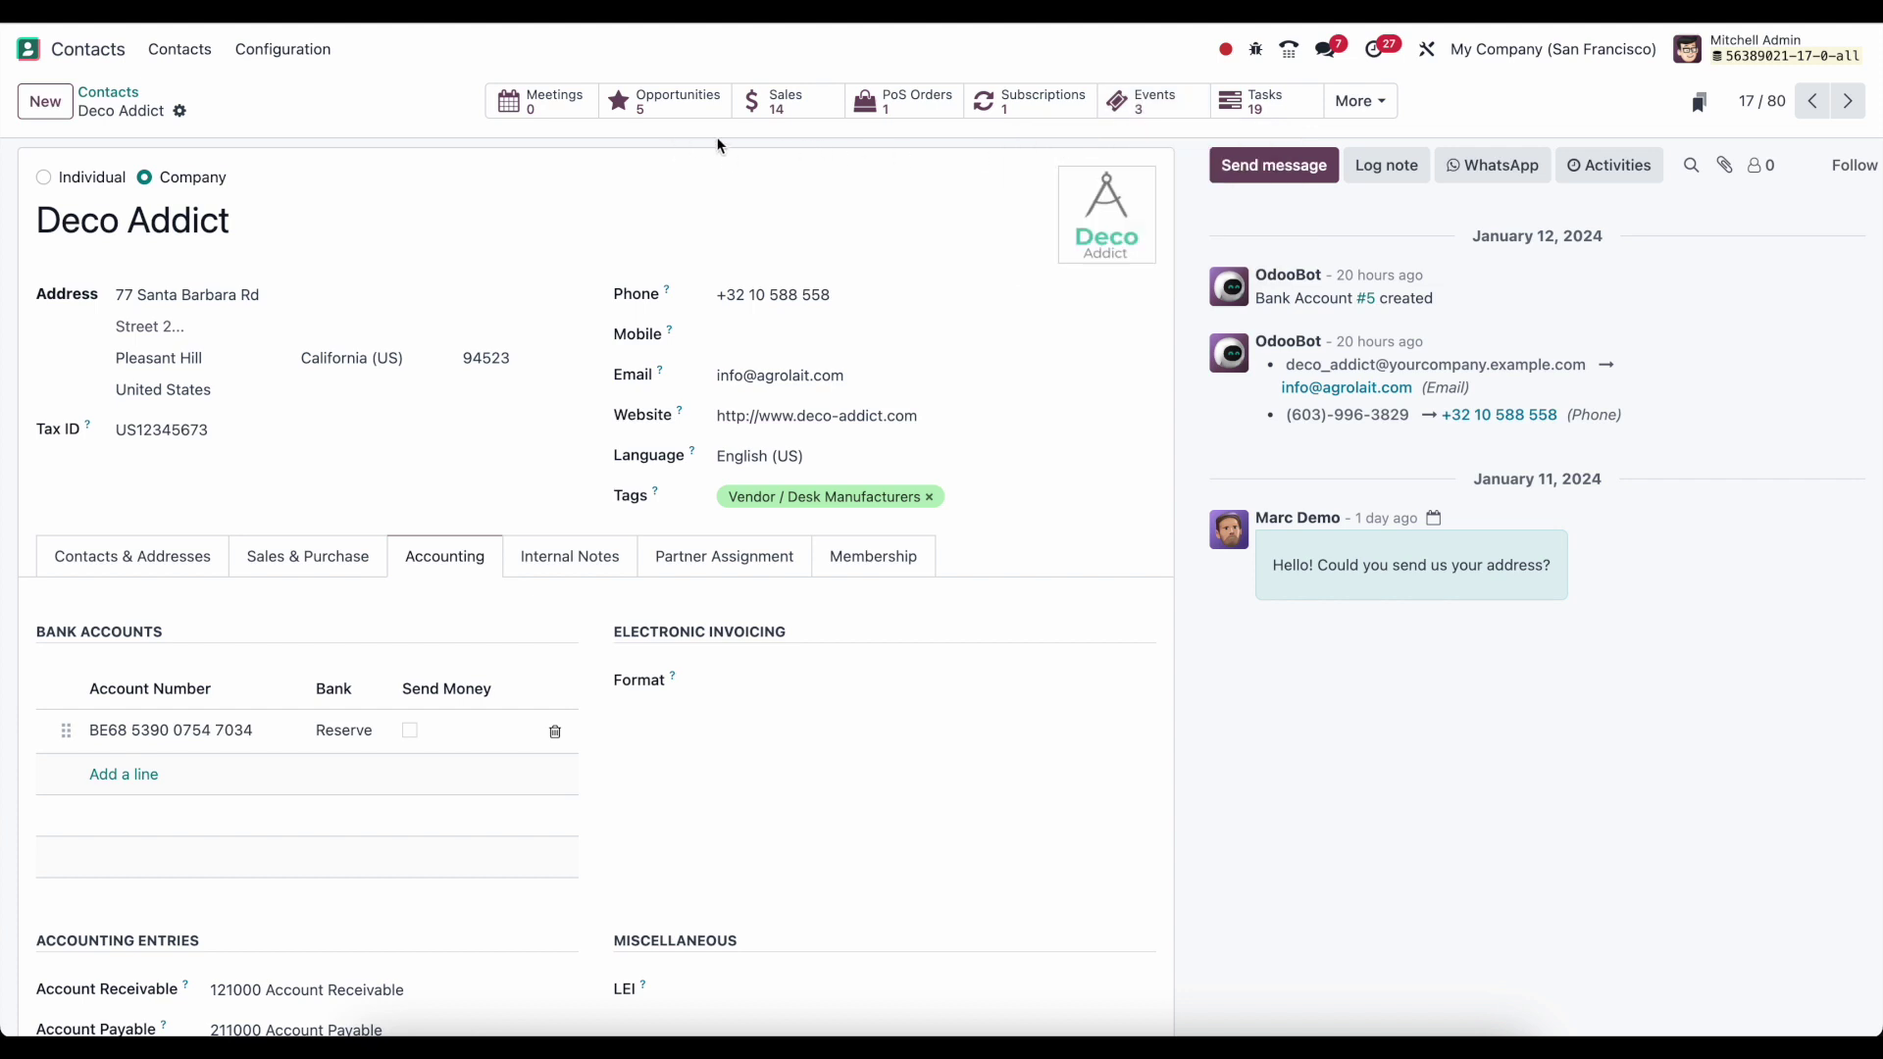
pyautogui.click(1358, 101)
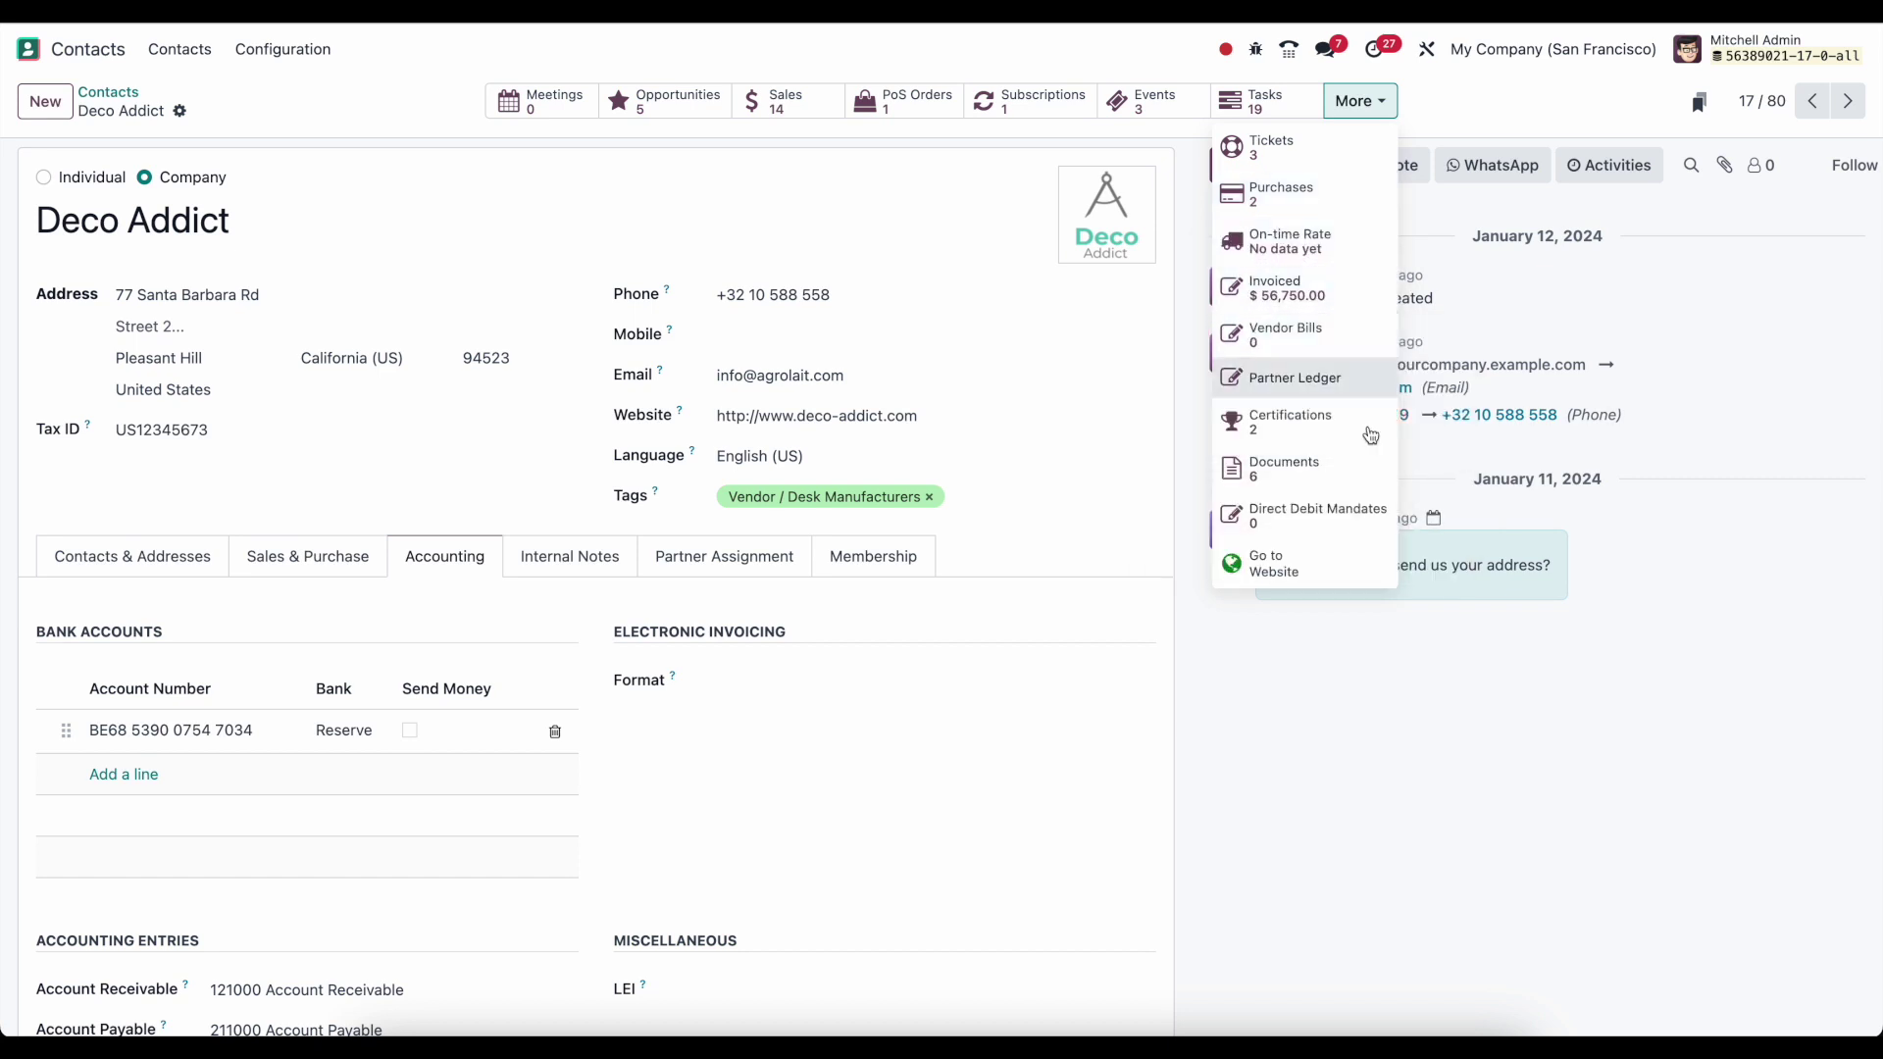
pyautogui.click(1132, 575)
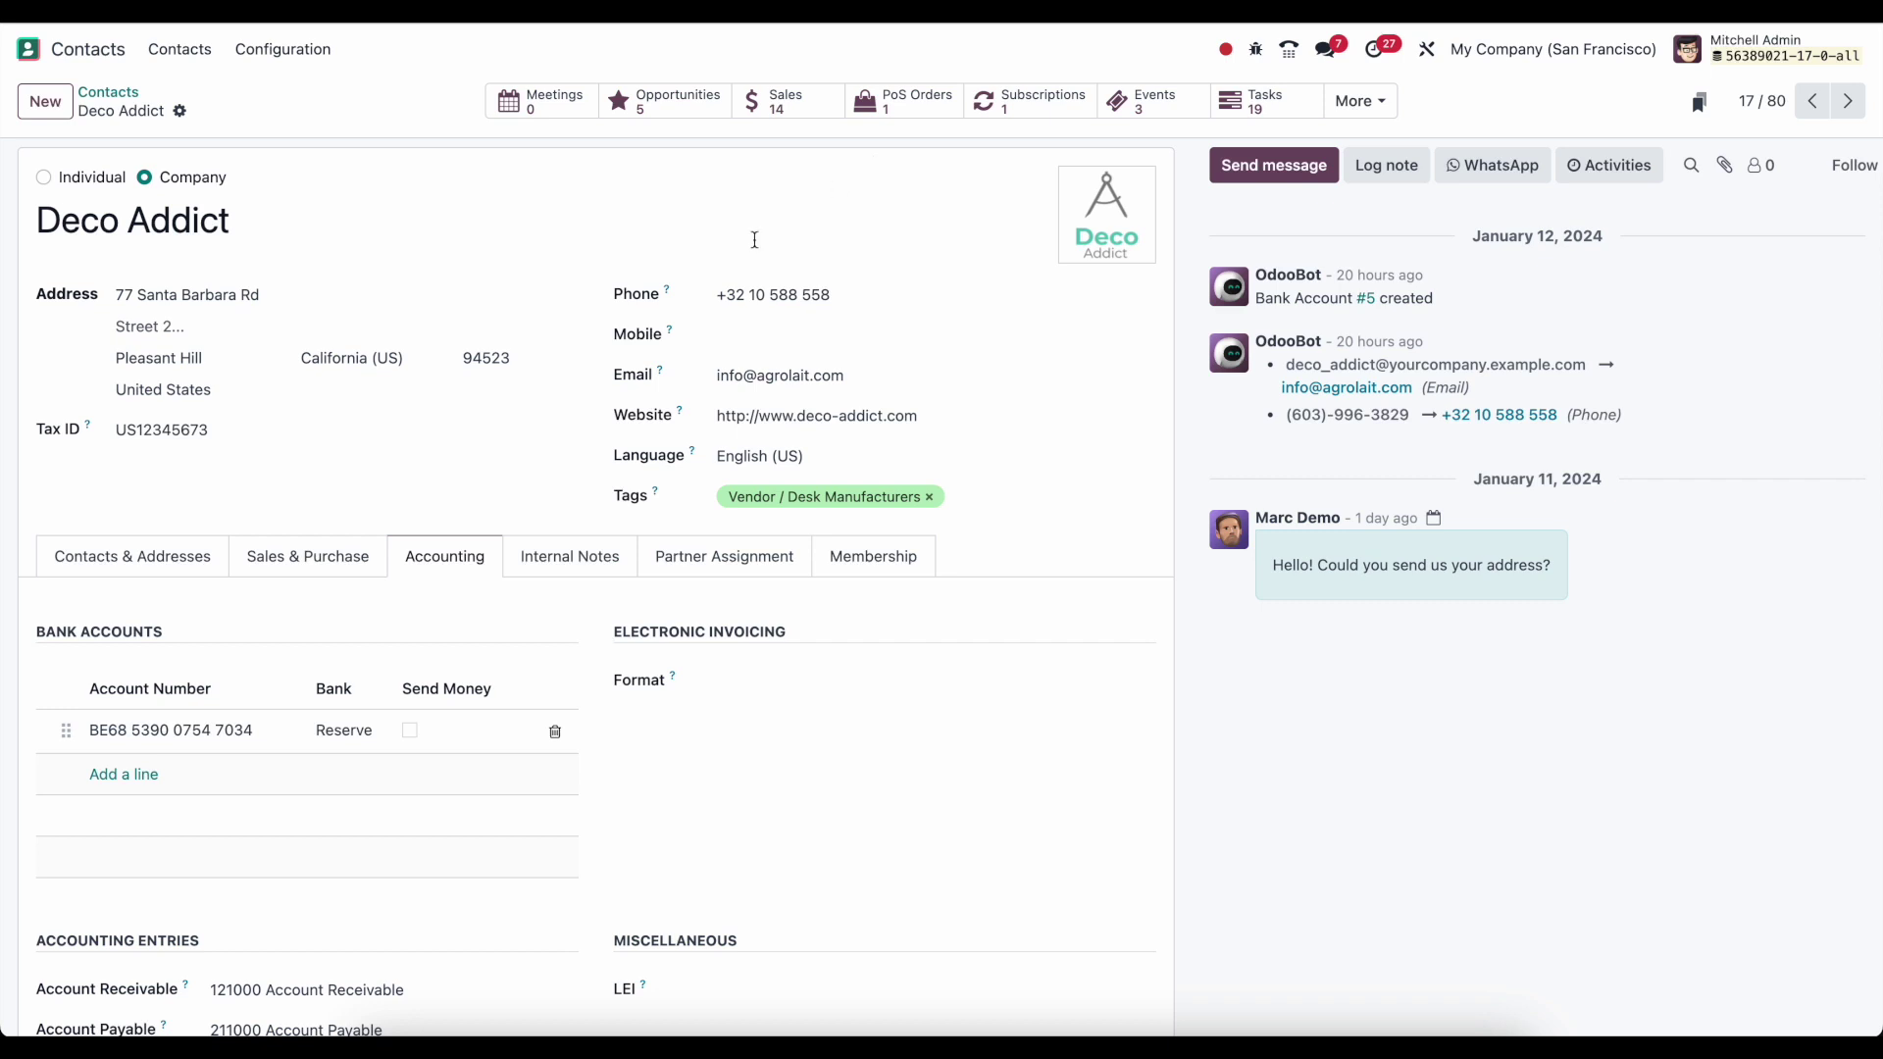
pyautogui.click(316, 574)
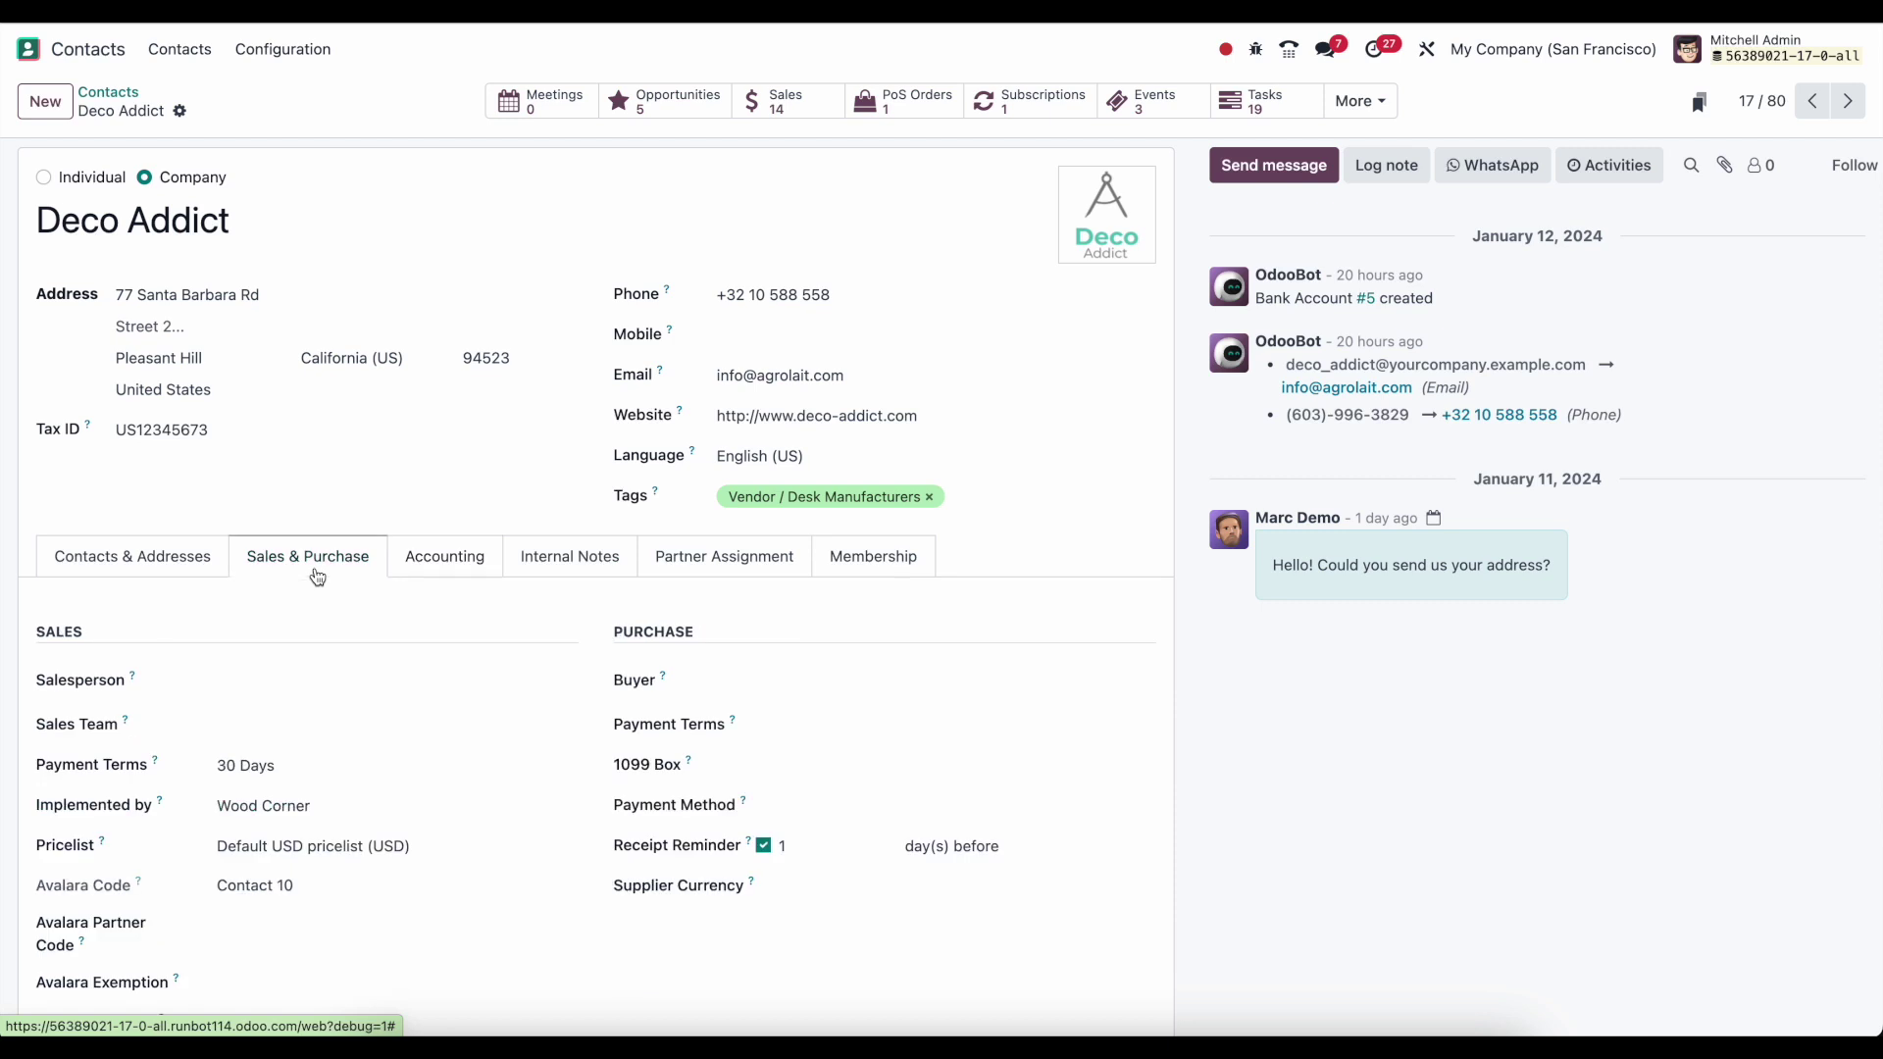